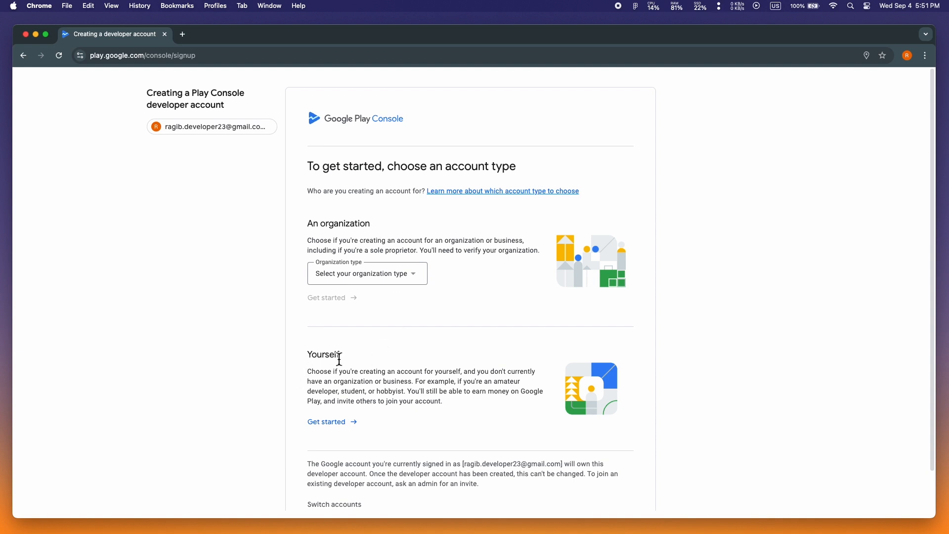
Start creating a developer account for yourself and continue past the list of account requirements
{"action": "left_click", "coordinate": [335, 428]}
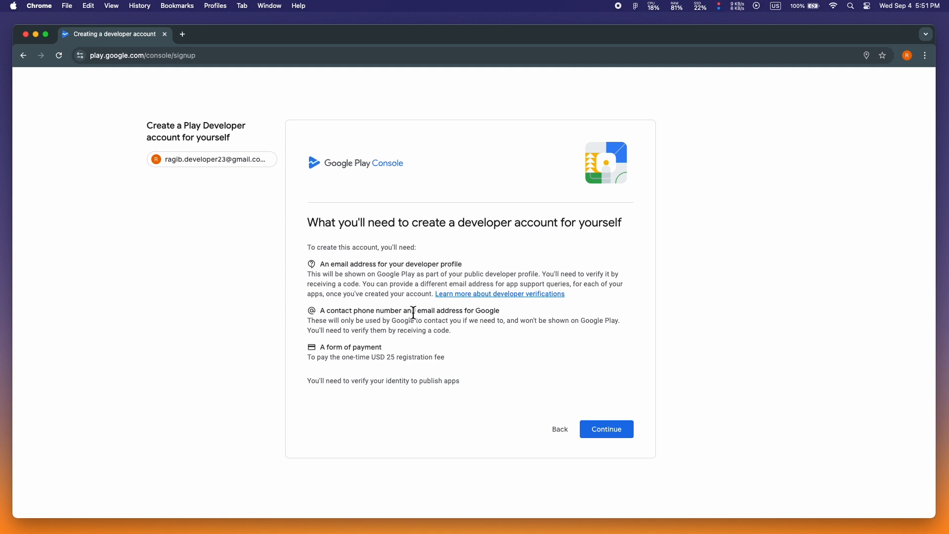
{"action": "left_click_drag", "start_coordinate": [373, 357], "coordinate": [443, 358]}
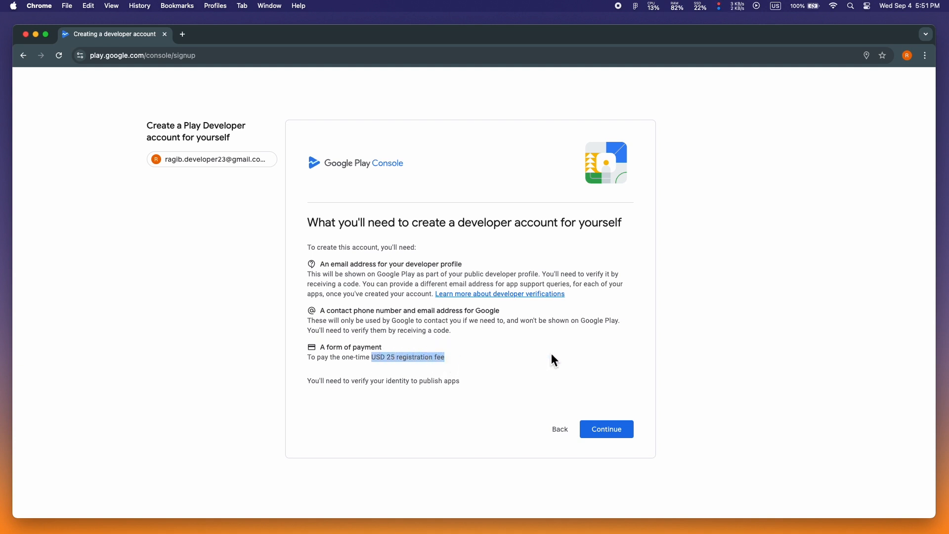
{"action": "left_click", "coordinate": [620, 436]}
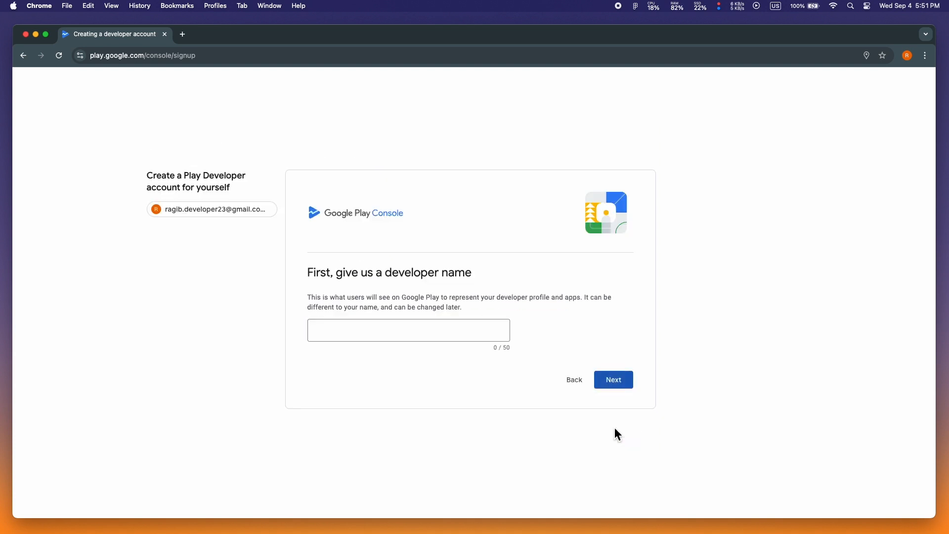
Enter the developer's full name as the public developer name and proceed to the payments profile
{"action": "left_click", "coordinate": [399, 332]}
{"action": "type", "text": "Ragib Anjum"}
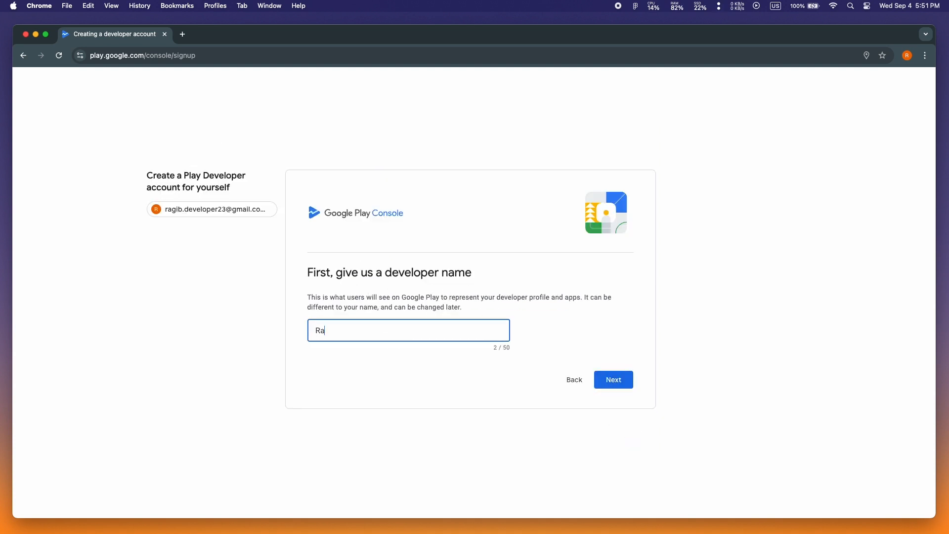
{"action": "left_click", "coordinate": [622, 382]}
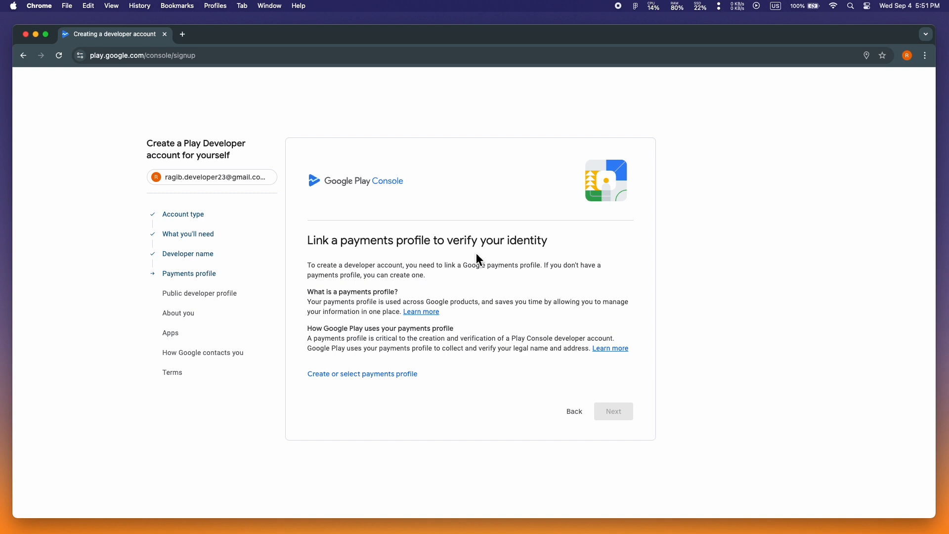
Link the existing saved payments profile to the developer account and proceed to the public developer profile
{"action": "left_click", "coordinate": [366, 382]}
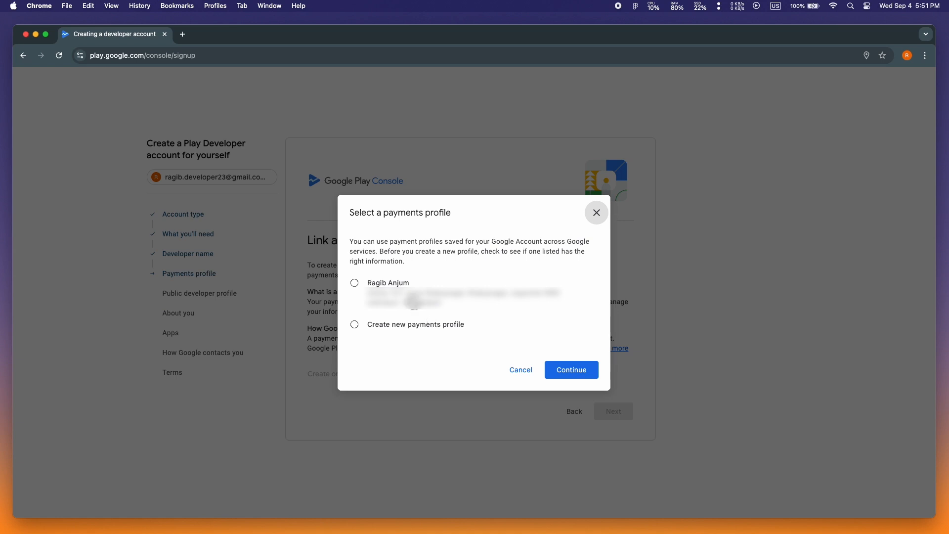
{"action": "left_click", "coordinate": [413, 299]}
{"action": "left_click", "coordinate": [572, 371]}
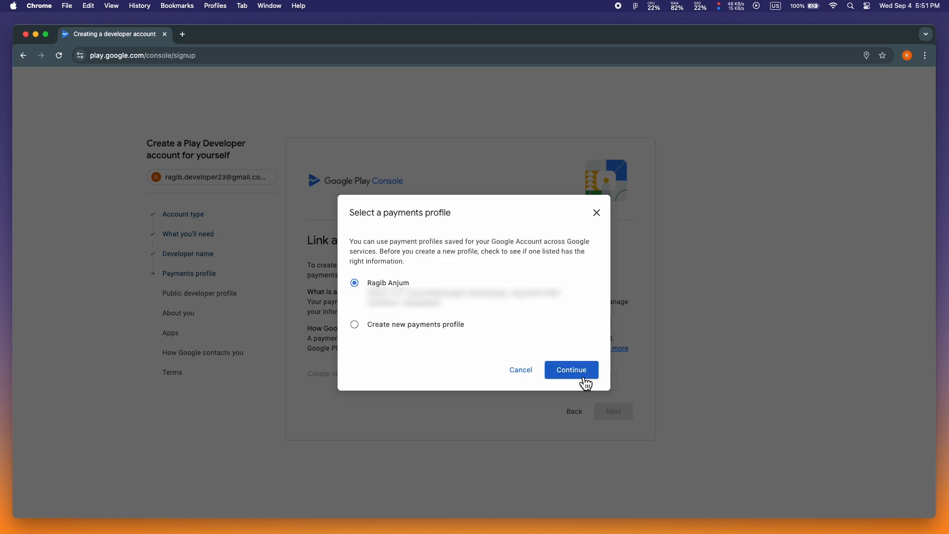
{"action": "left_click", "coordinate": [581, 375]}
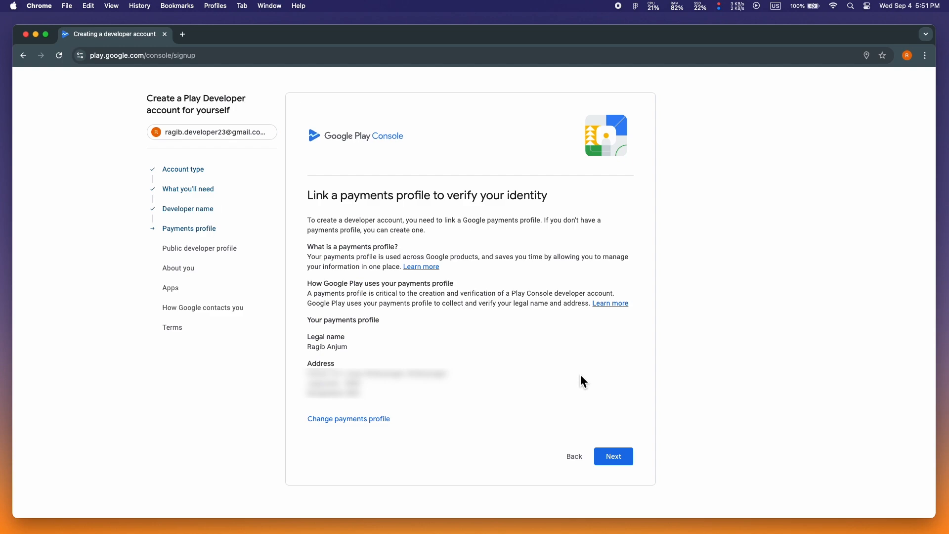
{"action": "left_click", "coordinate": [627, 456]}
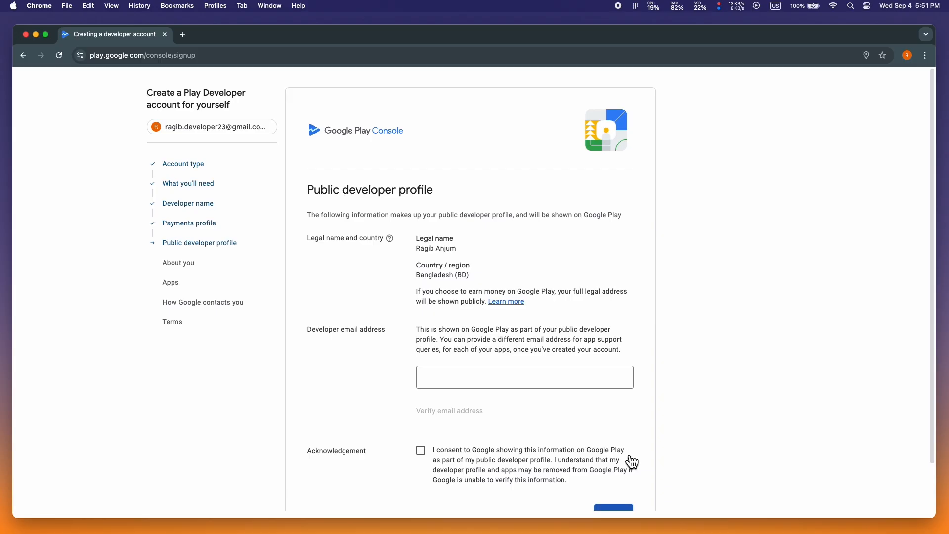
Fill in the developer email address with the signed-in account's e-mail and verify it
{"action": "left_click", "coordinate": [455, 376]}
{"action": "key", "text": "super+v"}
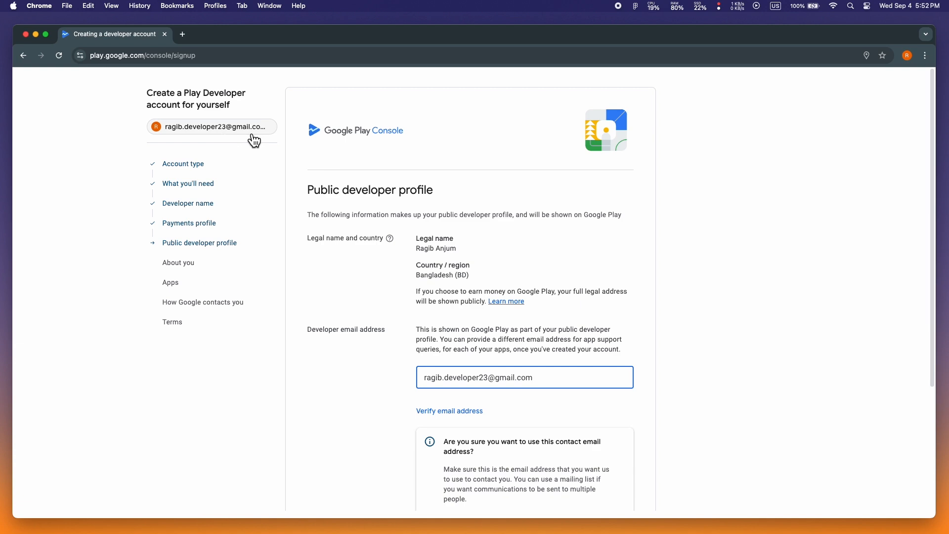
{"action": "left_click", "coordinate": [458, 420]}
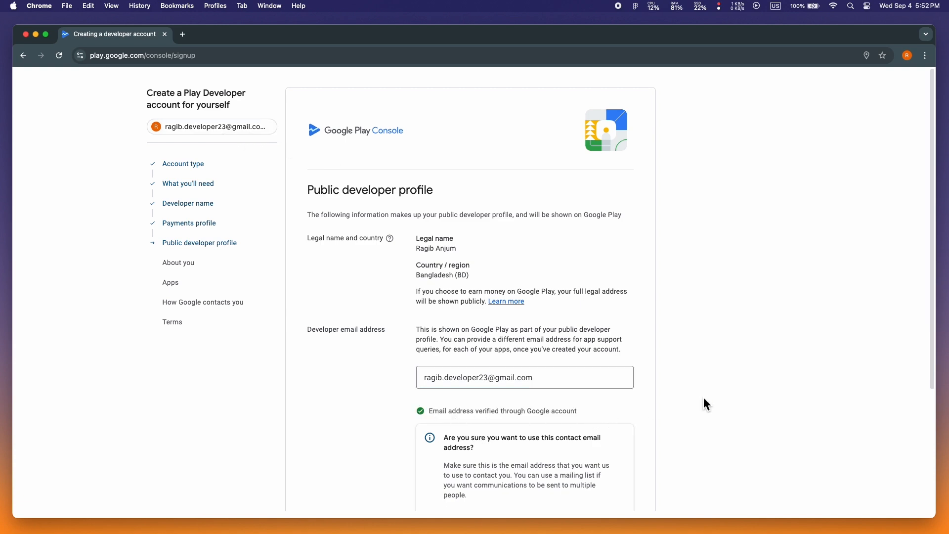
Consent to showing the public developer profile information on Google Play and proceed to About you
{"action": "scroll", "coordinate": [704, 401], "scroll_direction": "down", "scroll_amount": 3}
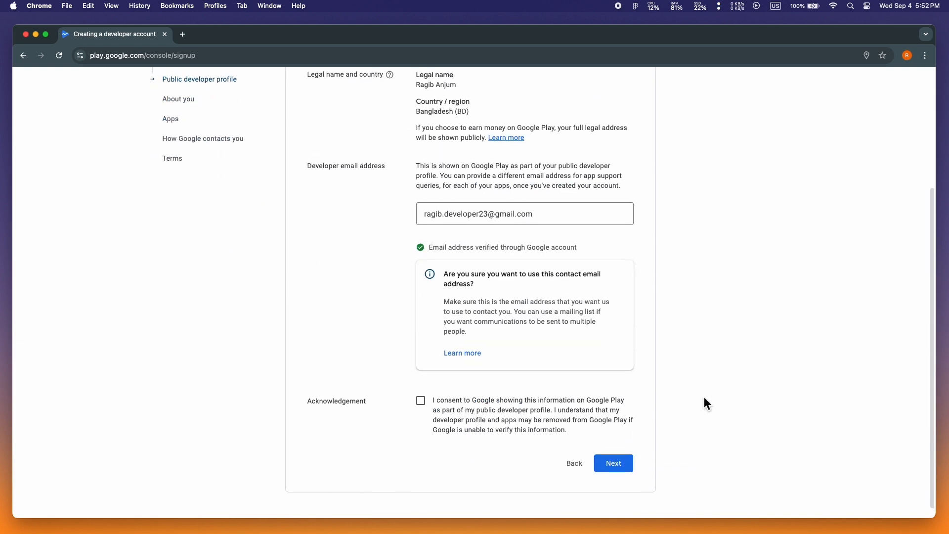
{"action": "left_click", "coordinate": [422, 401]}
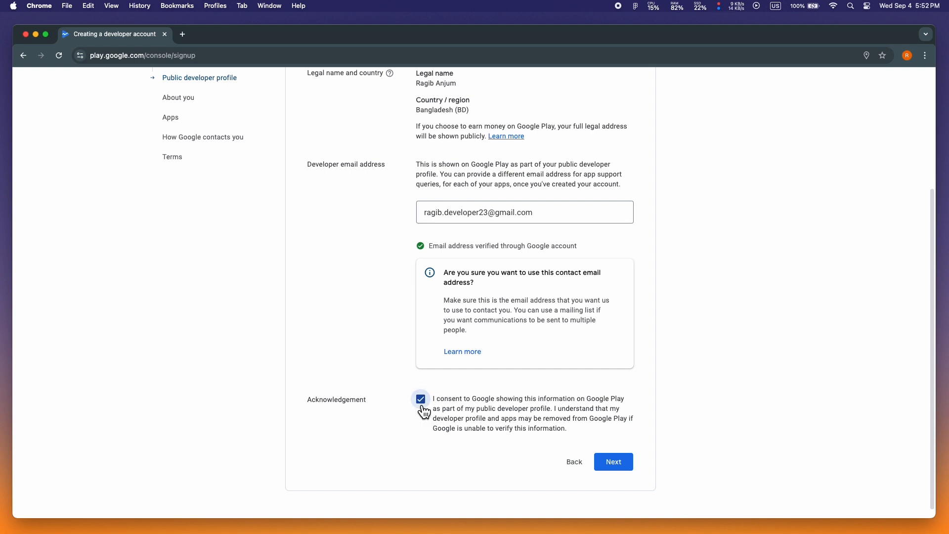
{"action": "left_click", "coordinate": [615, 462]}
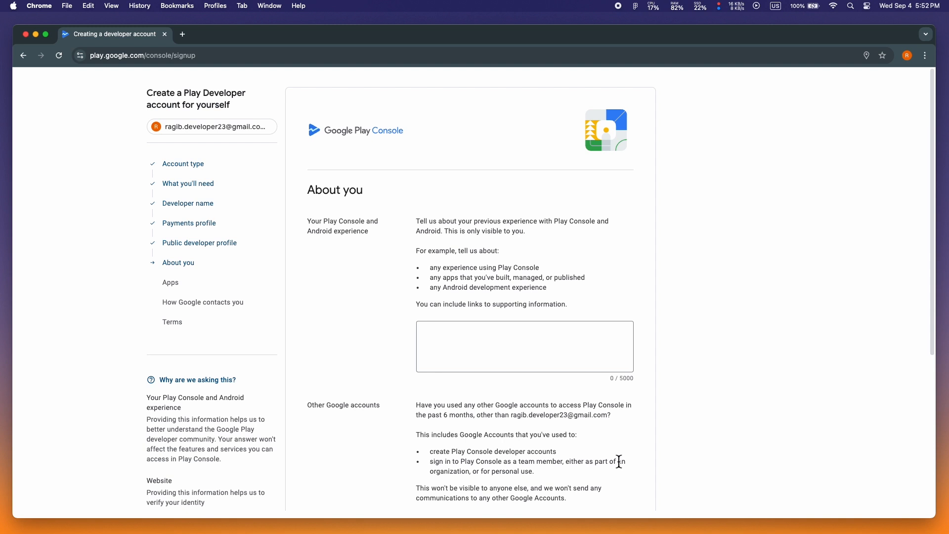
Describe the Play Console and Android experience as "This is my new Google Play Developer Account."
{"action": "left_click", "coordinate": [464, 356]}
{"action": "type", "text": "This i"}
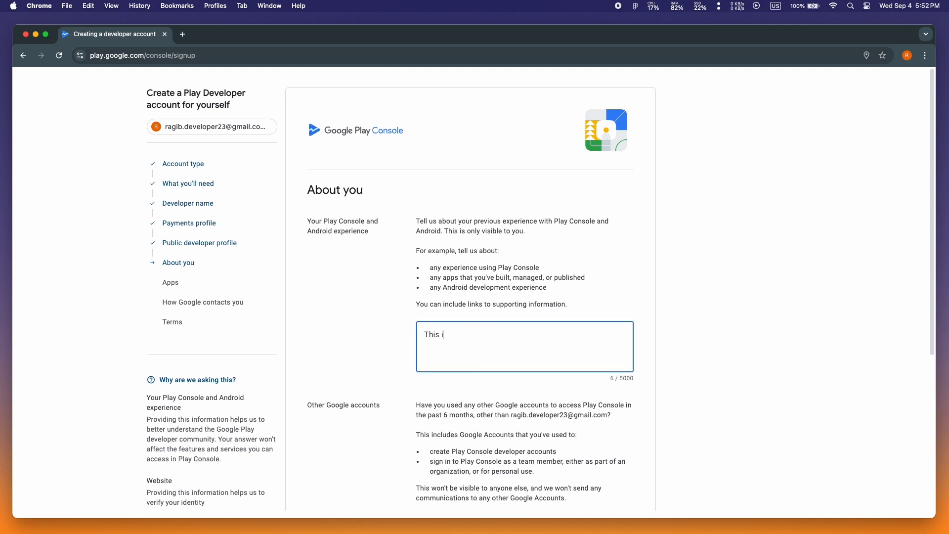
{"action": "type", "text": "s my new Google Play Developer Account."}
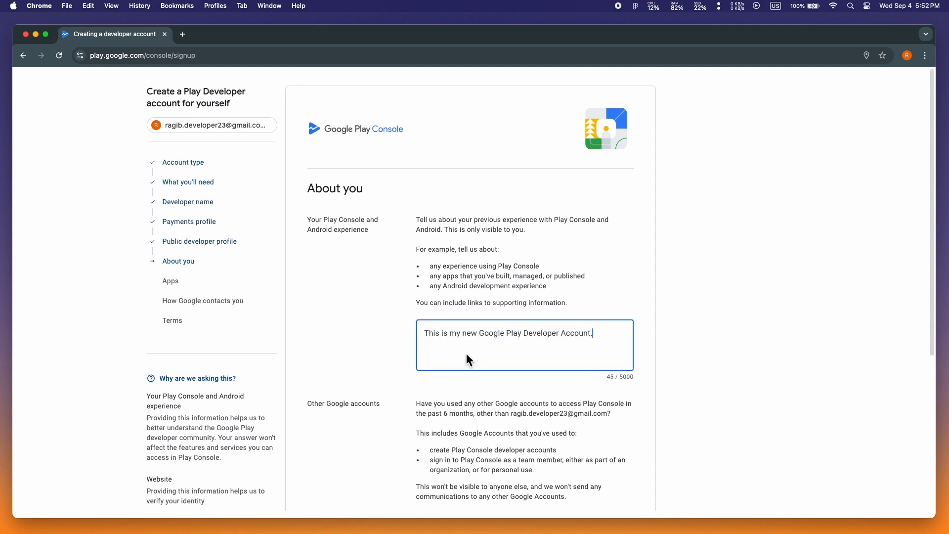
Answer No to having used other Google accounts to access Play Console in the past 6 months
{"action": "scroll", "coordinate": [466, 354], "scroll_direction": "down", "scroll_amount": 4}
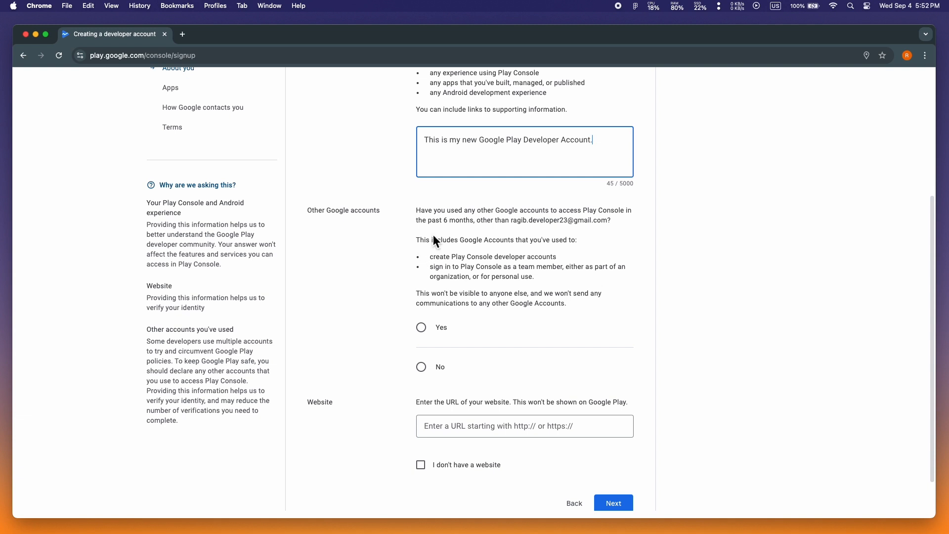
{"action": "left_click_drag", "start_coordinate": [478, 211], "coordinate": [625, 212]}
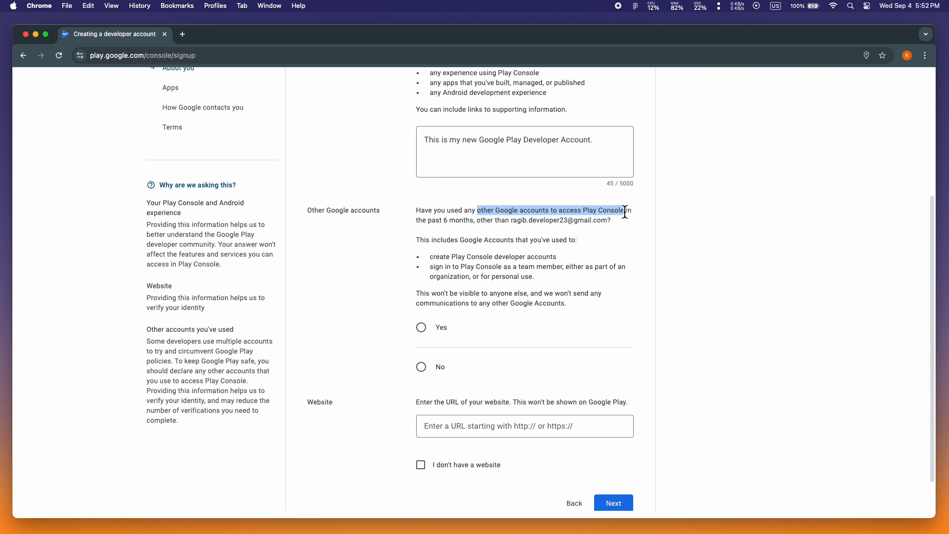
{"action": "left_click", "coordinate": [428, 374]}
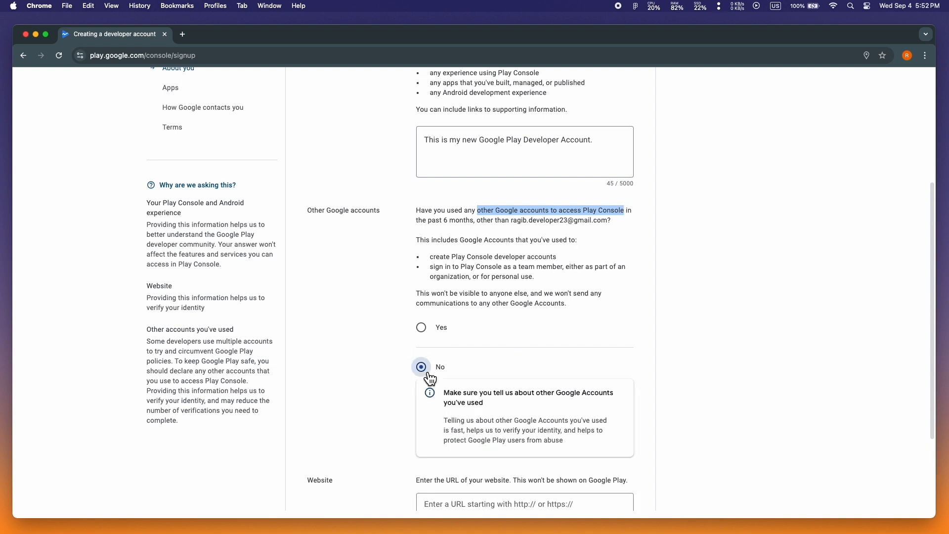
Declare that you don't have a website and proceed to the Apps questions
{"action": "scroll", "coordinate": [428, 370], "scroll_direction": "down", "scroll_amount": 5}
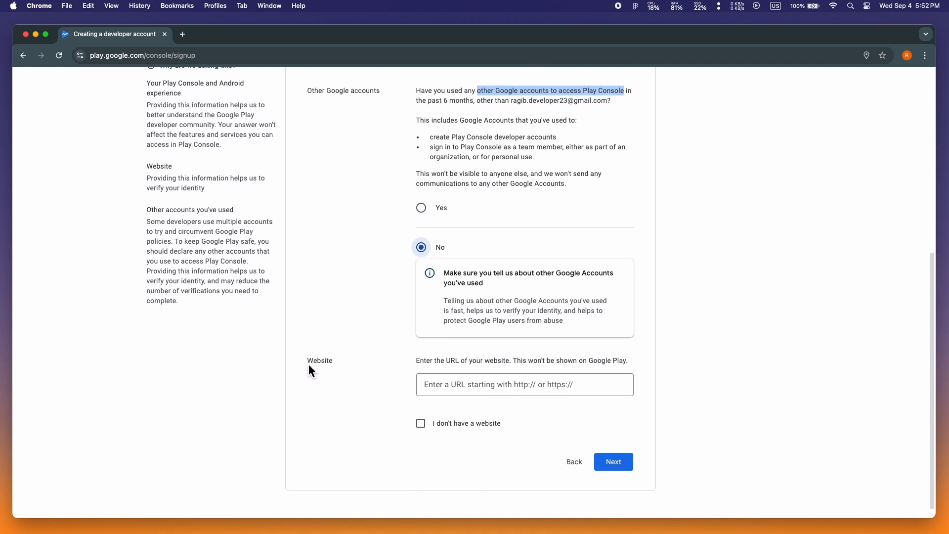
{"action": "left_click", "coordinate": [489, 385]}
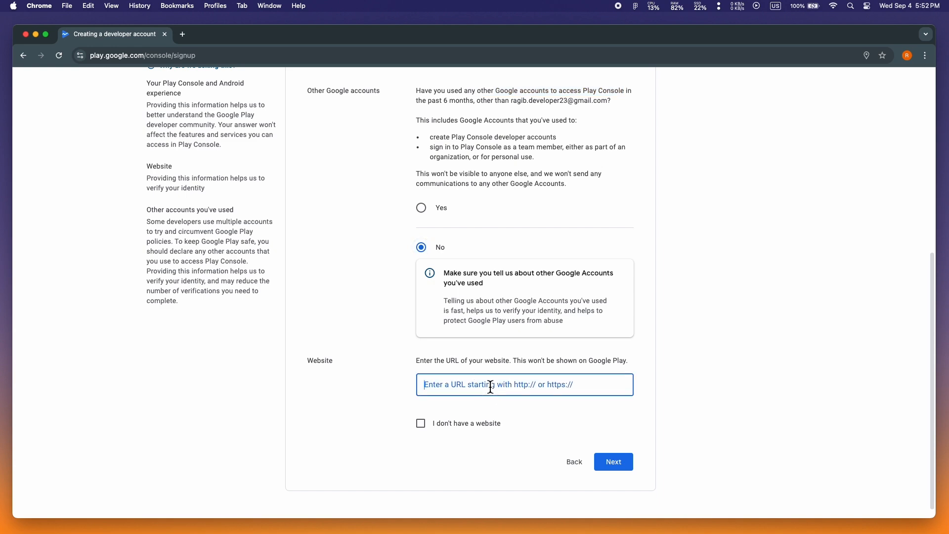
{"action": "left_click", "coordinate": [429, 432]}
{"action": "scroll", "coordinate": [431, 433], "scroll_direction": "down", "scroll_amount": 3}
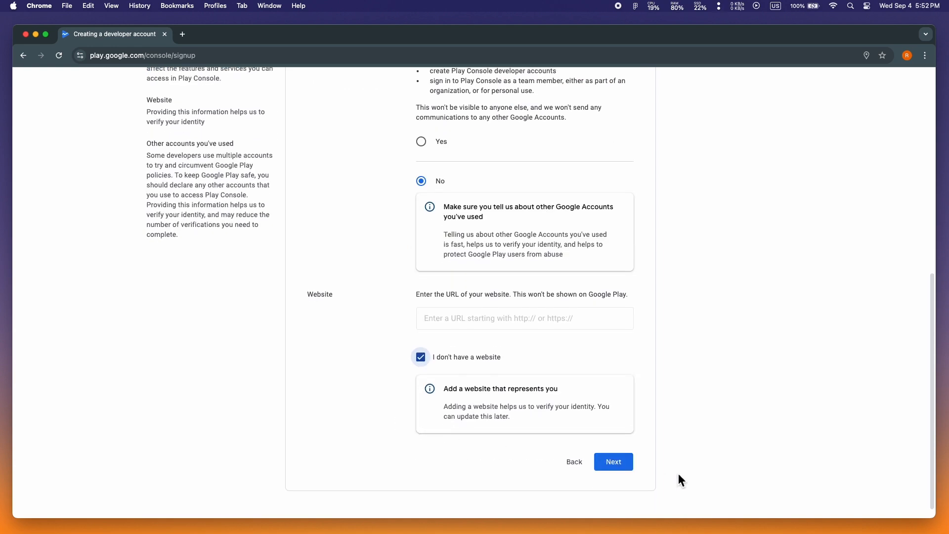
{"action": "left_click", "coordinate": [622, 465]}
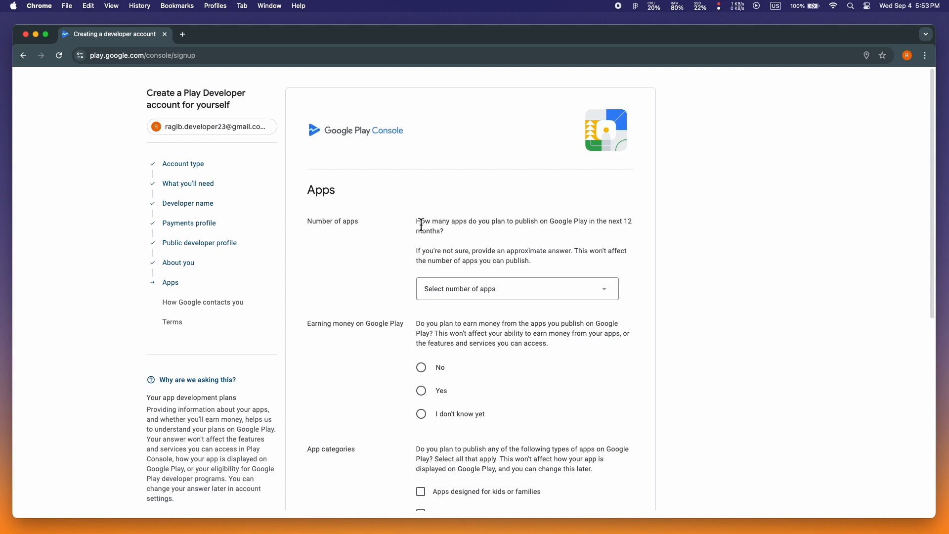
Set the number of apps planned for publishing in the next 12 months to 2 - 5
{"action": "left_click_drag", "start_coordinate": [417, 221], "coordinate": [446, 231]}
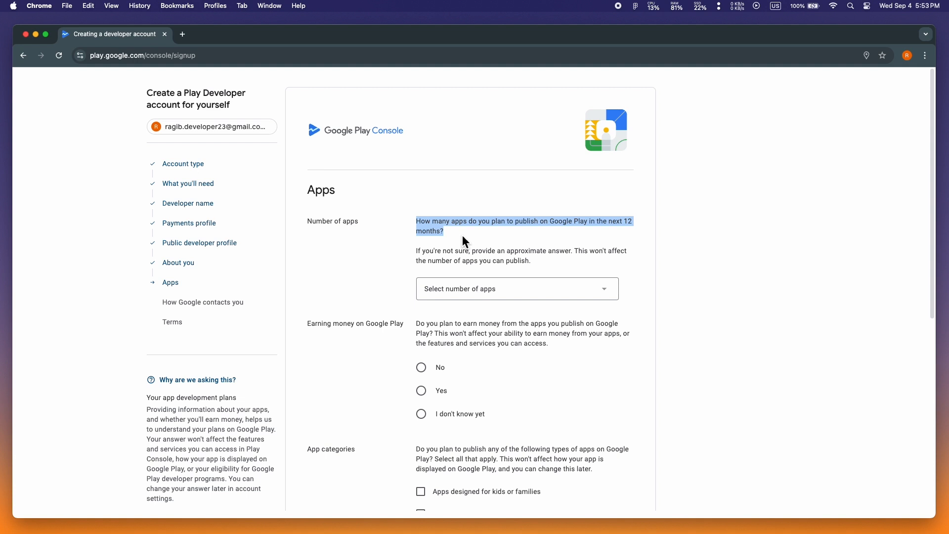
{"action": "left_click", "coordinate": [467, 288]}
{"action": "left_click", "coordinate": [470, 309]}
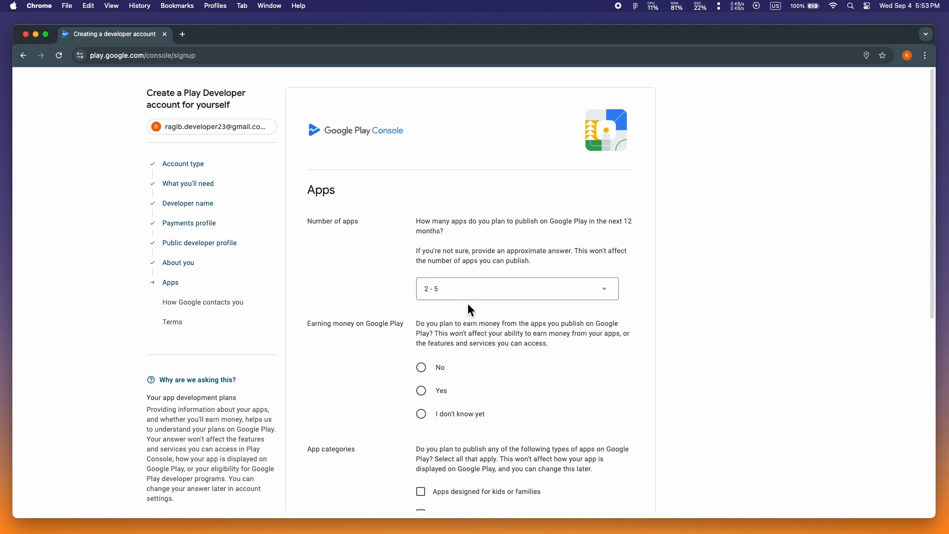
Answer "I don't know yet" to the question about earning money on Google Play
{"action": "scroll", "coordinate": [475, 307], "scroll_direction": "down", "scroll_amount": 2}
{"action": "left_click_drag", "start_coordinate": [417, 276], "coordinate": [615, 277]}
{"action": "left_click", "coordinate": [425, 372]}
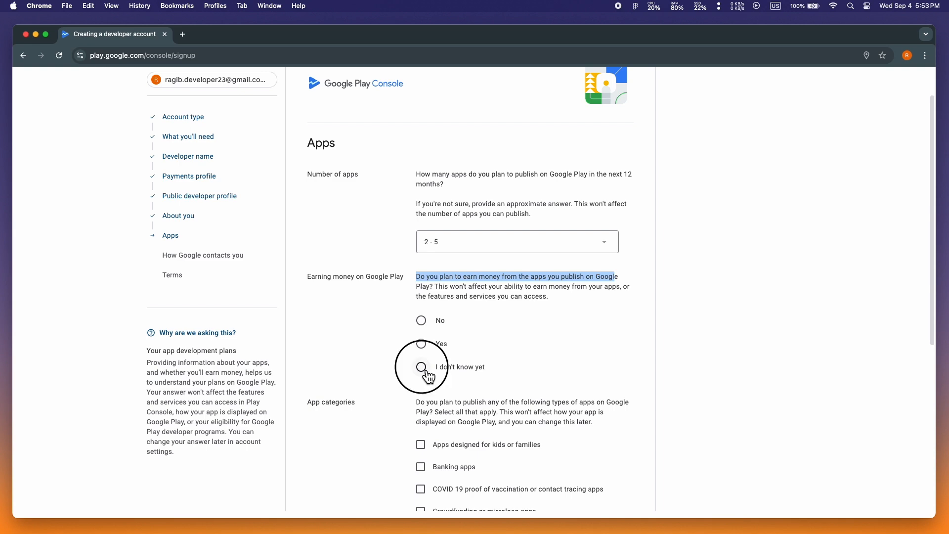
Choose "None of the above" for the app categories and proceed to the contact details
{"action": "scroll", "coordinate": [707, 346], "scroll_direction": "down", "scroll_amount": 9}
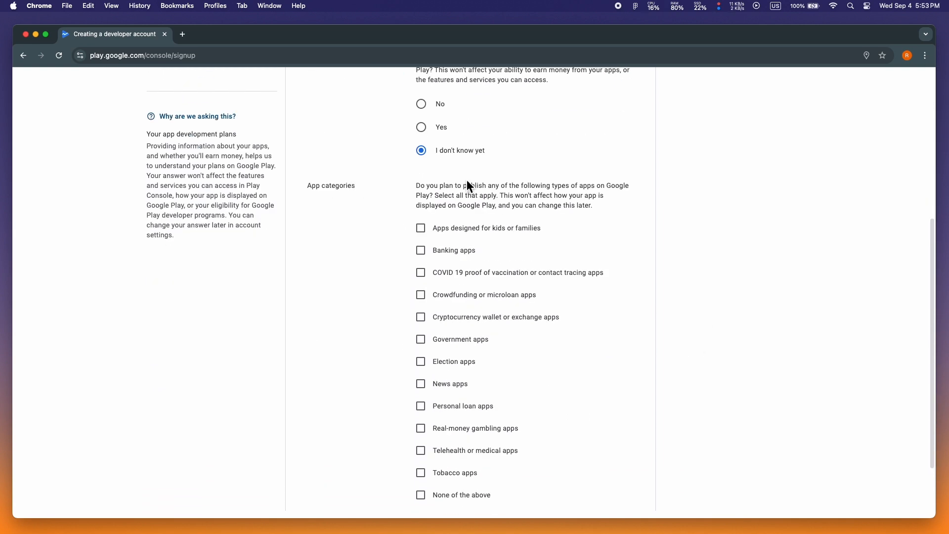
{"action": "scroll", "coordinate": [607, 181], "scroll_direction": "down", "scroll_amount": 2}
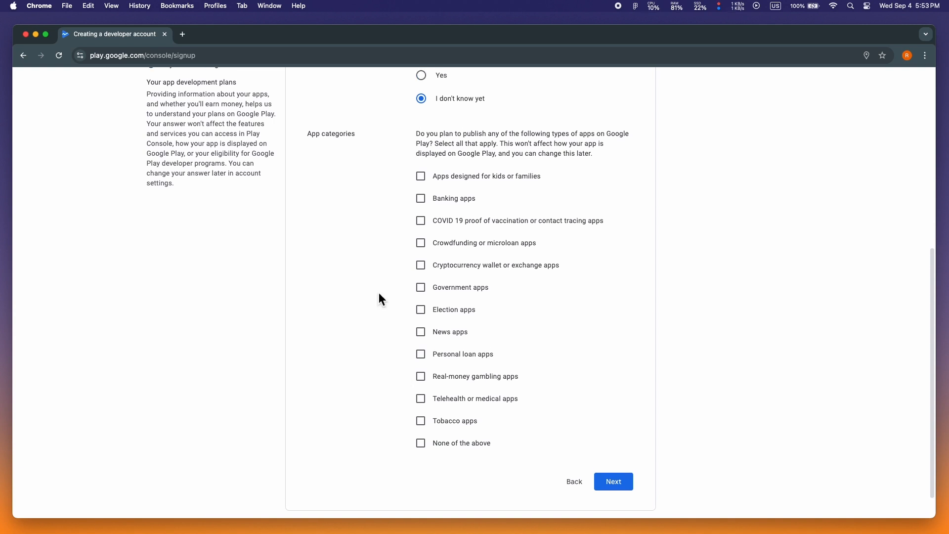
{"action": "left_click", "coordinate": [478, 445]}
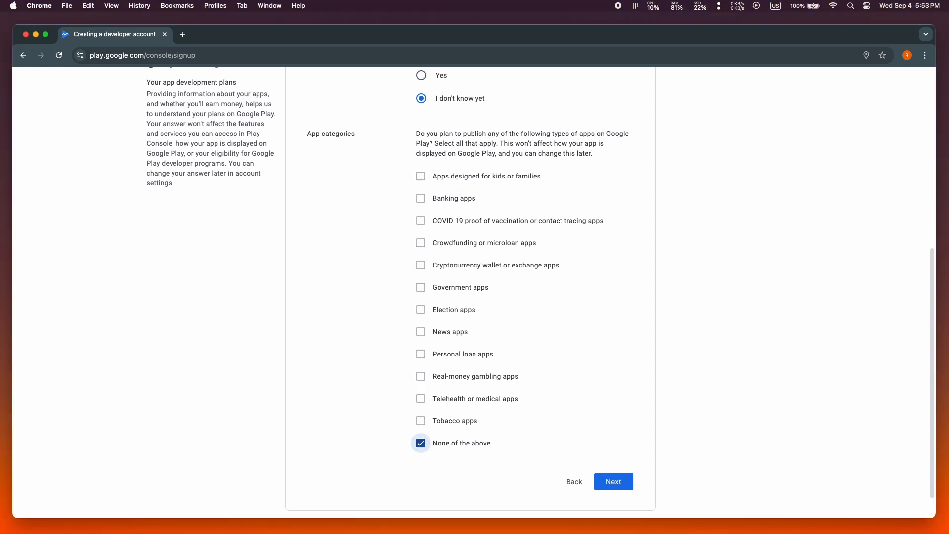
{"action": "left_click", "coordinate": [617, 484]}
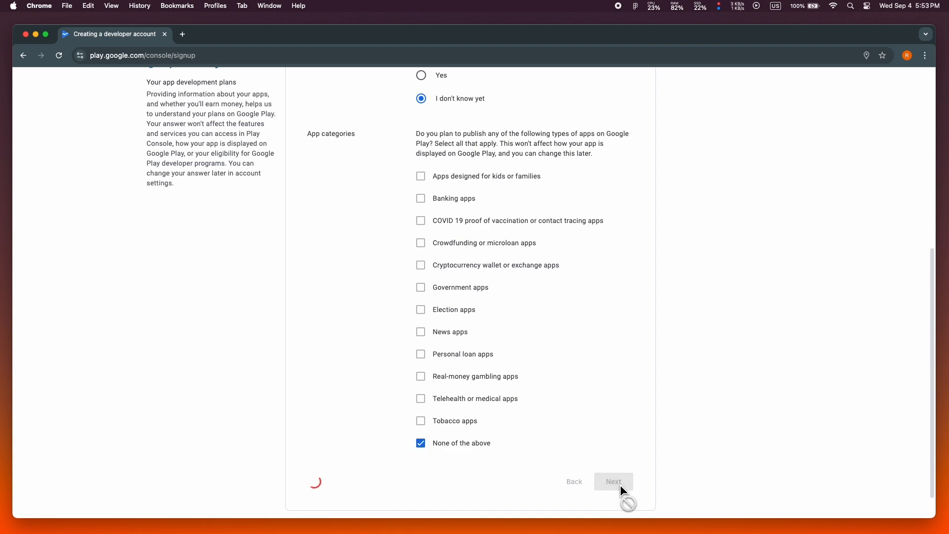
Fill in the contact's full name and verified e-mail address, with English (United States) as the preferred language
{"action": "left_click_drag", "start_coordinate": [488, 238], "coordinate": [462, 237]}
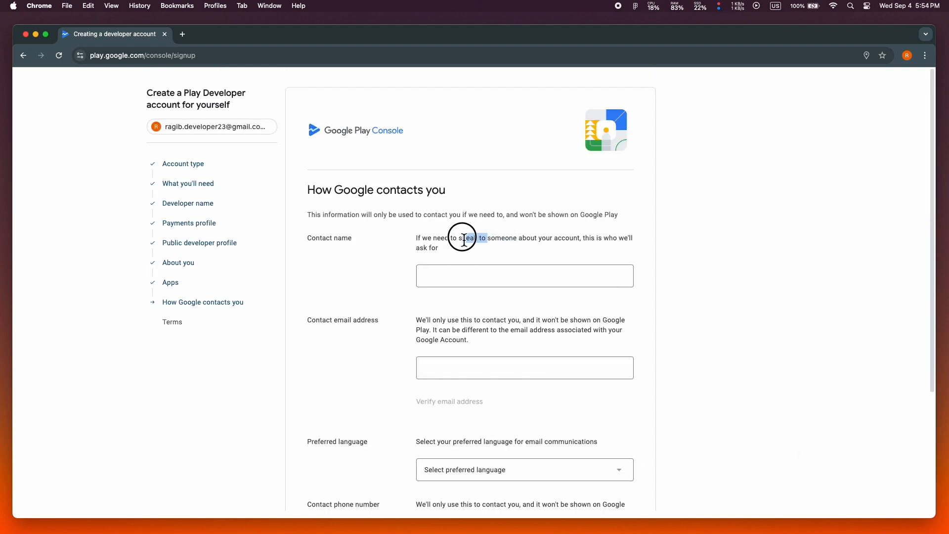
{"action": "left_click", "coordinate": [462, 277]}
{"action": "type", "text": "Ragib Anjum"}
{"action": "left_click", "coordinate": [453, 368]}
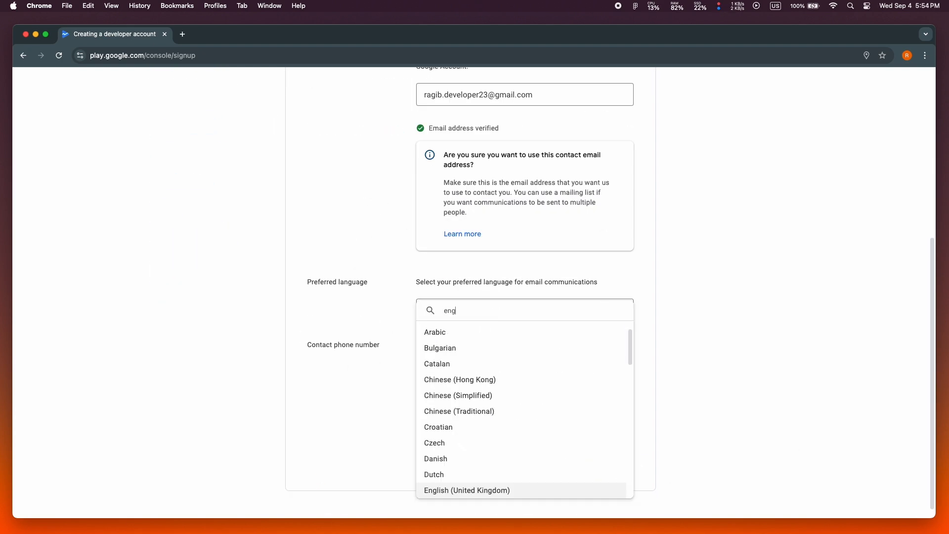
{"action": "key", "text": "Return"}
Enter the contact phone number and request its verification code by text message
{"action": "left_click", "coordinate": [464, 383]}
{"action": "key", "text": "super+v"}
{"action": "left_click", "coordinate": [525, 423]}
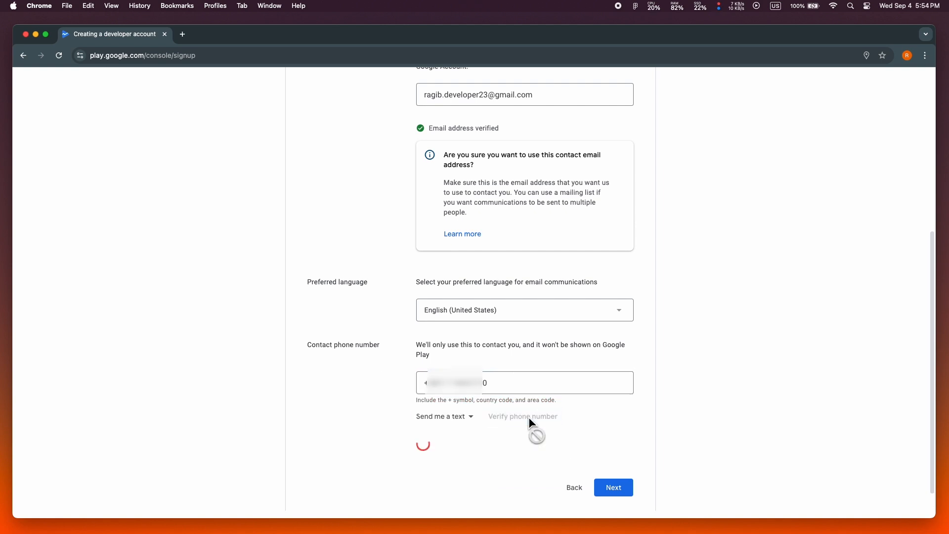
Verify the phone number with the received 6-digit verification code and proceed to the Terms
{"action": "left_click", "coordinate": [462, 461]}
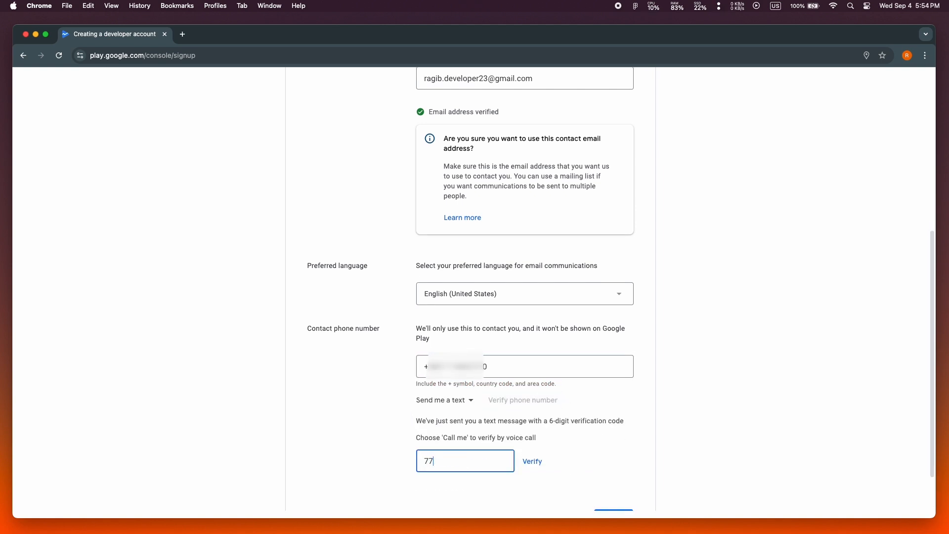
{"action": "left_click", "coordinate": [533, 462]}
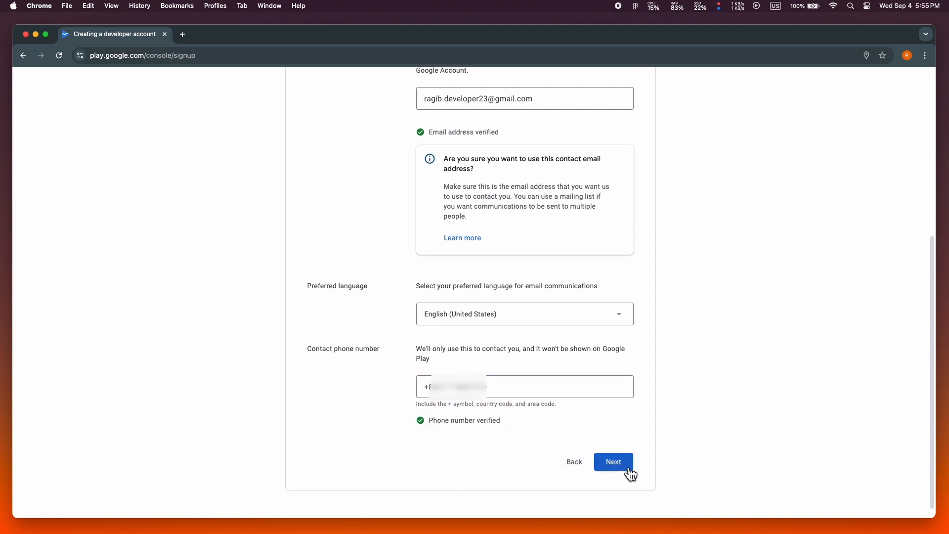
{"action": "left_click", "coordinate": [628, 468]}
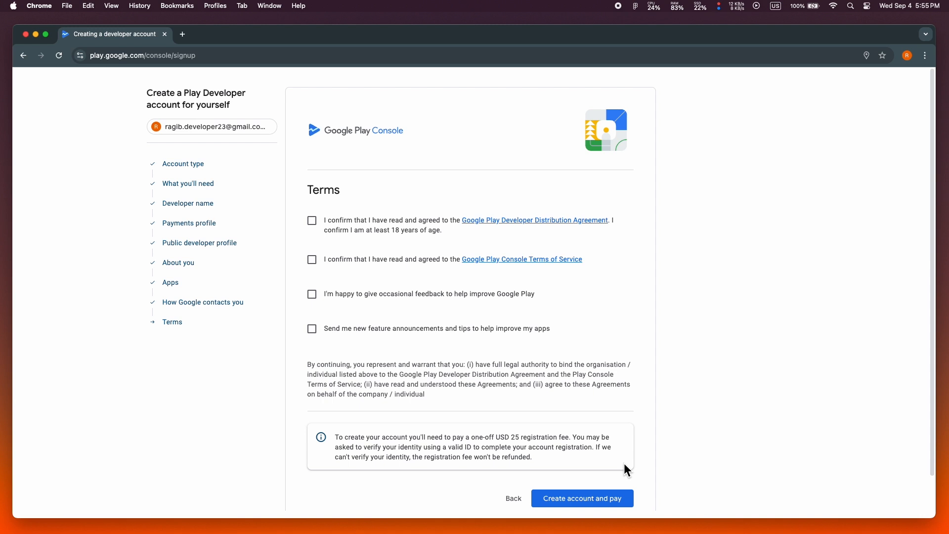
Accept the Distribution Agreement and Terms of Service, opt in to feedback and feature announcements, and proceed to account creation and payment
{"action": "left_click_drag", "start_coordinate": [358, 231], "coordinate": [436, 232]}
{"action": "left_click", "coordinate": [457, 264]}
{"action": "left_click", "coordinate": [797, 262]}
{"action": "left_click", "coordinate": [431, 295]}
{"action": "left_click", "coordinate": [313, 329]}
{"action": "scroll", "coordinate": [818, 349], "scroll_direction": "down", "scroll_amount": 2}
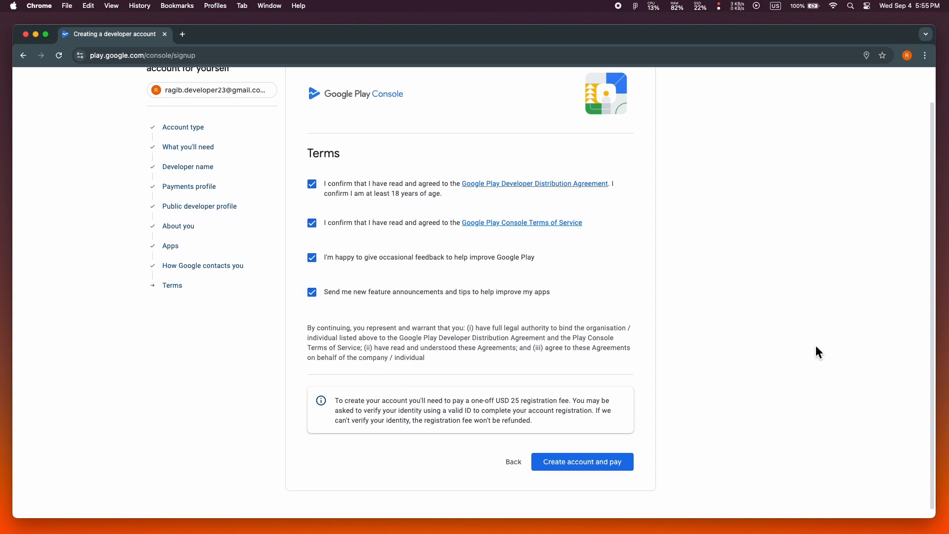
{"action": "left_click", "coordinate": [574, 467]}
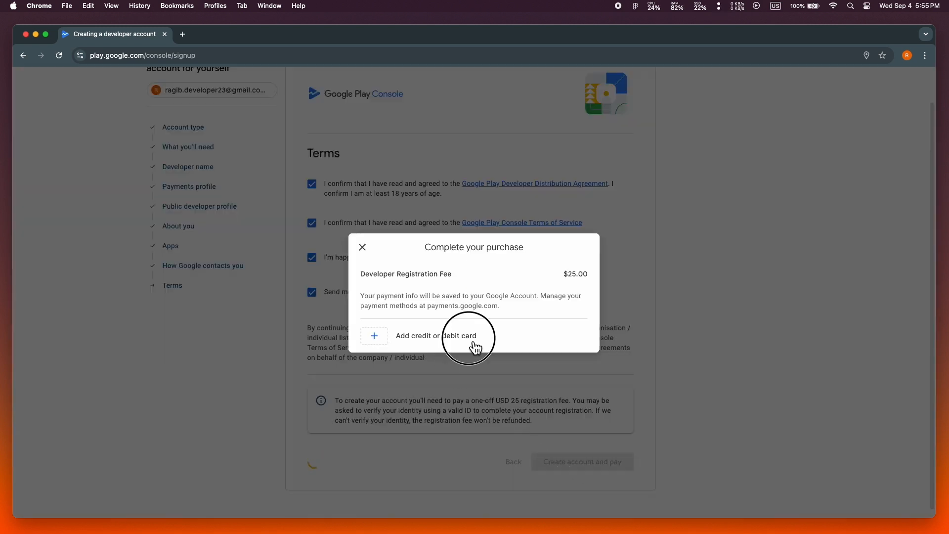
Save a payment card with its card number, expiry date, security code and billing details, and pay the $25.00 Developer Registration Fee
{"action": "left_click", "coordinate": [476, 348]}
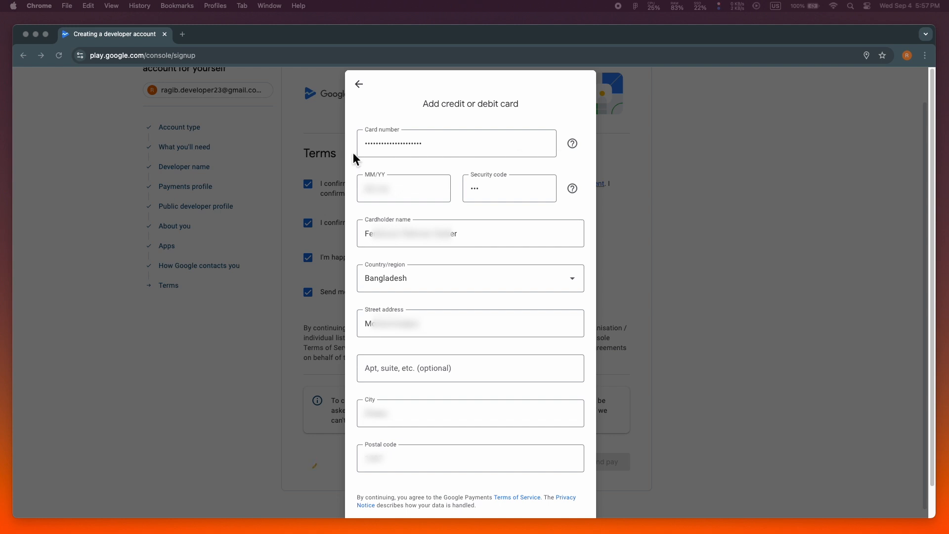
{"action": "scroll", "coordinate": [417, 334], "scroll_direction": "down", "scroll_amount": 2}
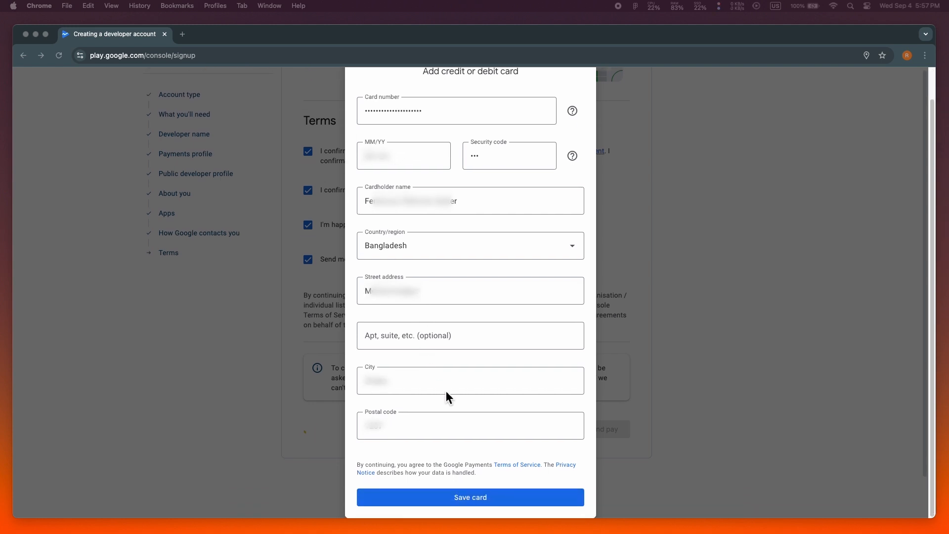
{"action": "left_click", "coordinate": [494, 501]}
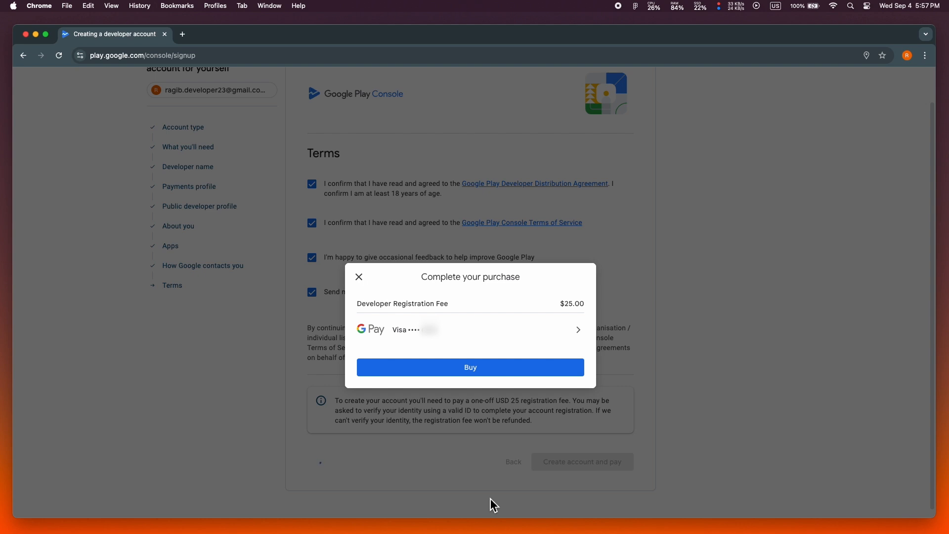
{"action": "left_click", "coordinate": [479, 372]}
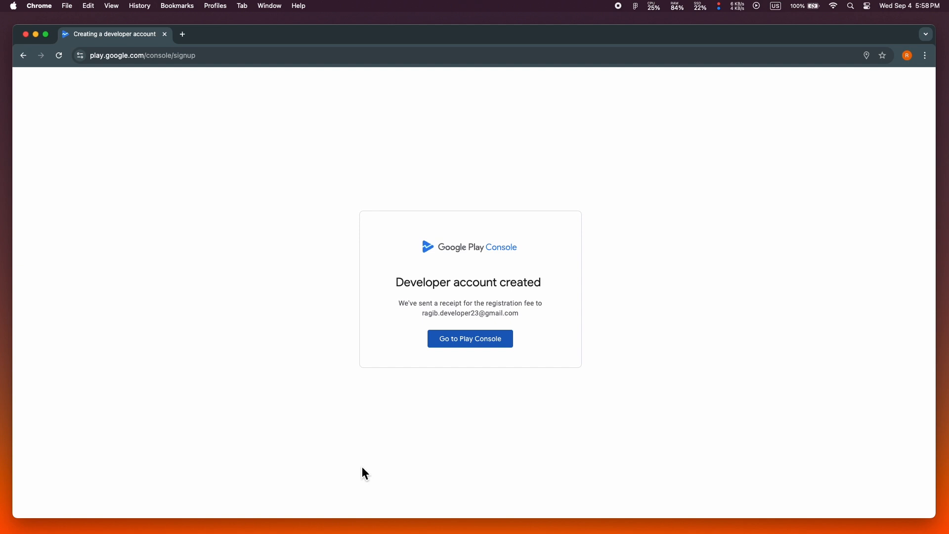
Continue from the account creation confirmation to the Play Console home page
{"action": "left_click_drag", "start_coordinate": [404, 284], "coordinate": [542, 282]}
{"action": "left_click", "coordinate": [577, 289]}
{"action": "left_click", "coordinate": [484, 344]}
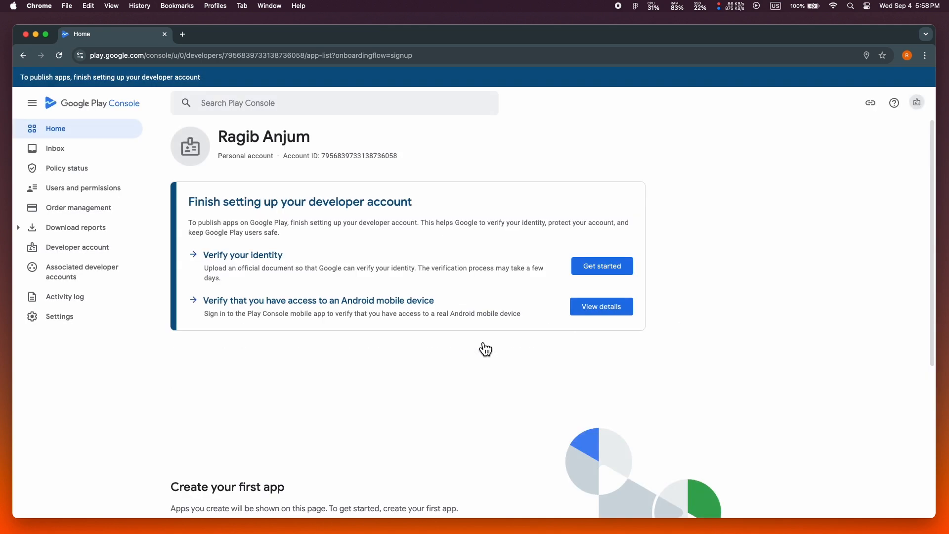
Open the instructions for verifying access to an Android mobile device and return to the console home page
{"action": "left_click_drag", "start_coordinate": [208, 301], "coordinate": [436, 305]}
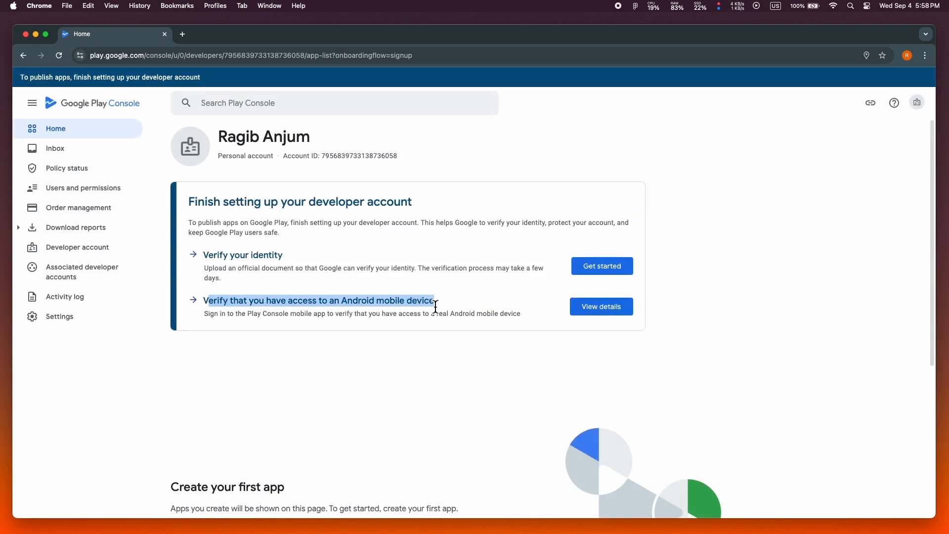
{"action": "left_click", "coordinate": [484, 303]}
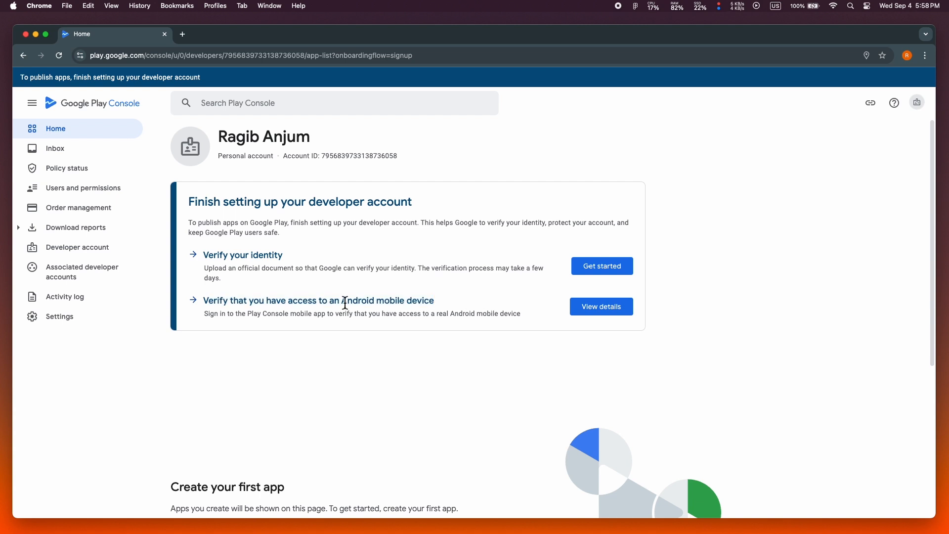
{"action": "left_click_drag", "start_coordinate": [341, 301], "coordinate": [477, 303]}
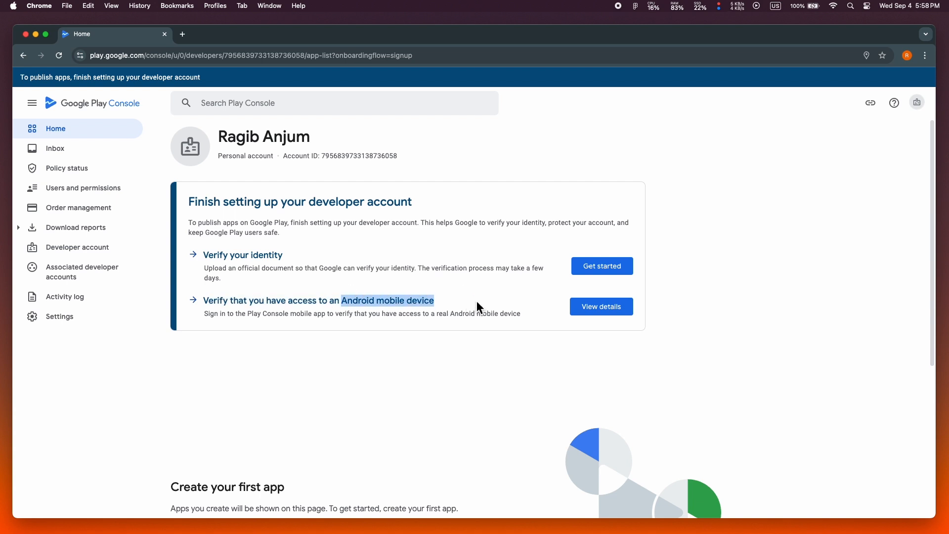
{"action": "left_click", "coordinate": [617, 309]}
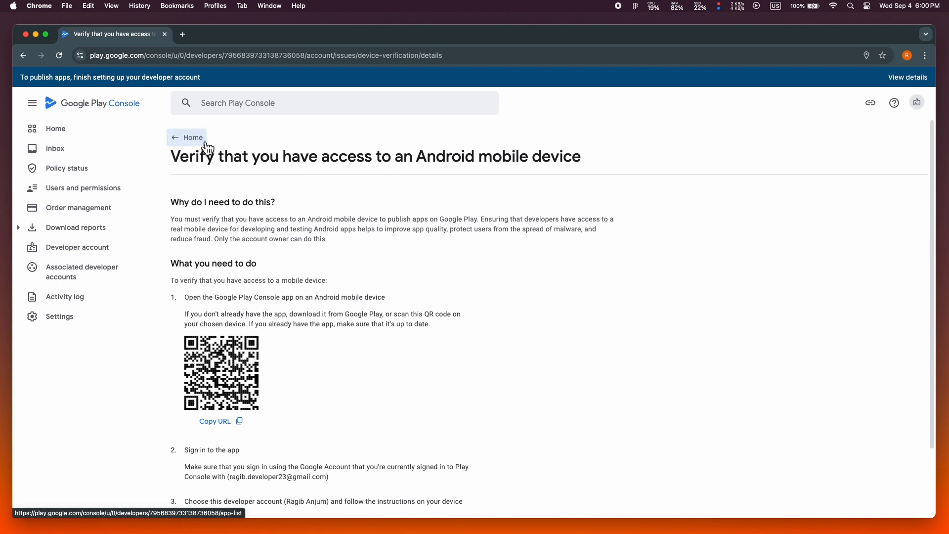
{"action": "left_click", "coordinate": [63, 57]}
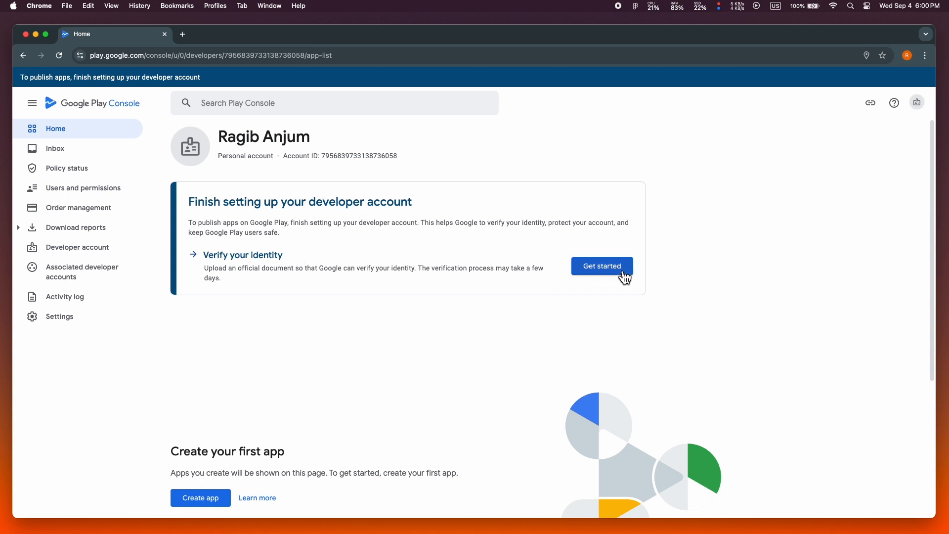
Review the accepted identity and address documents, agree to the processing of ID data, and start the identity verification
{"action": "left_click_drag", "start_coordinate": [512, 269], "coordinate": [528, 284]}
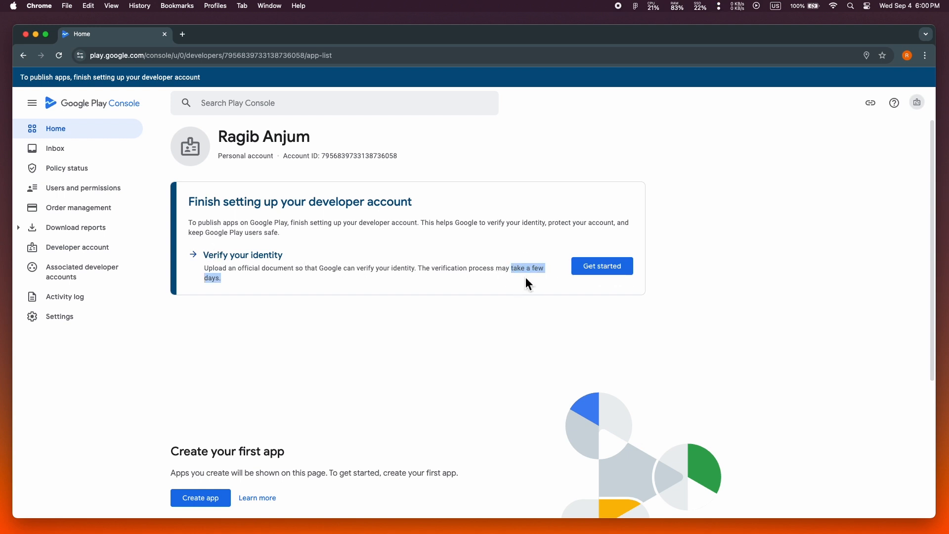
{"action": "left_click", "coordinate": [616, 273]}
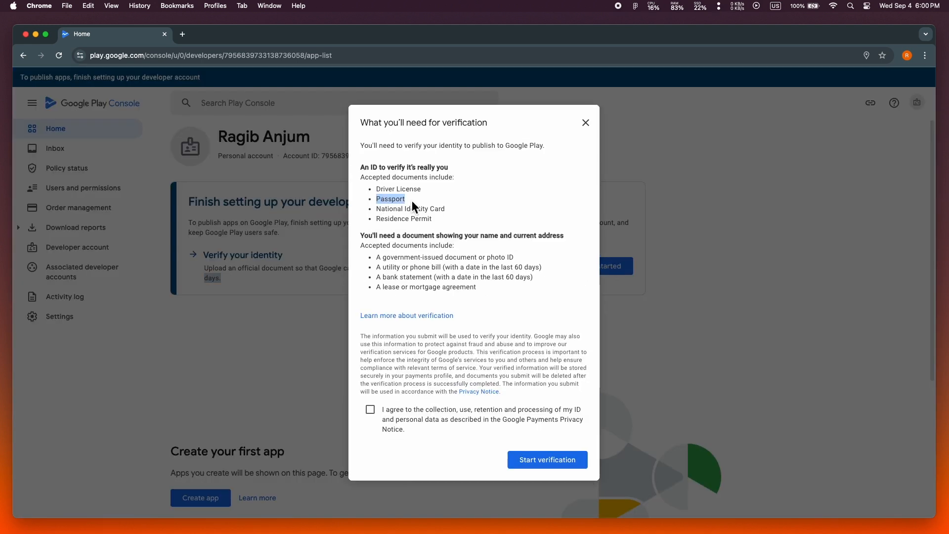
{"action": "left_click_drag", "start_coordinate": [514, 237], "coordinate": [574, 236]}
{"action": "left_click_drag", "start_coordinate": [377, 258], "coordinate": [538, 257]}
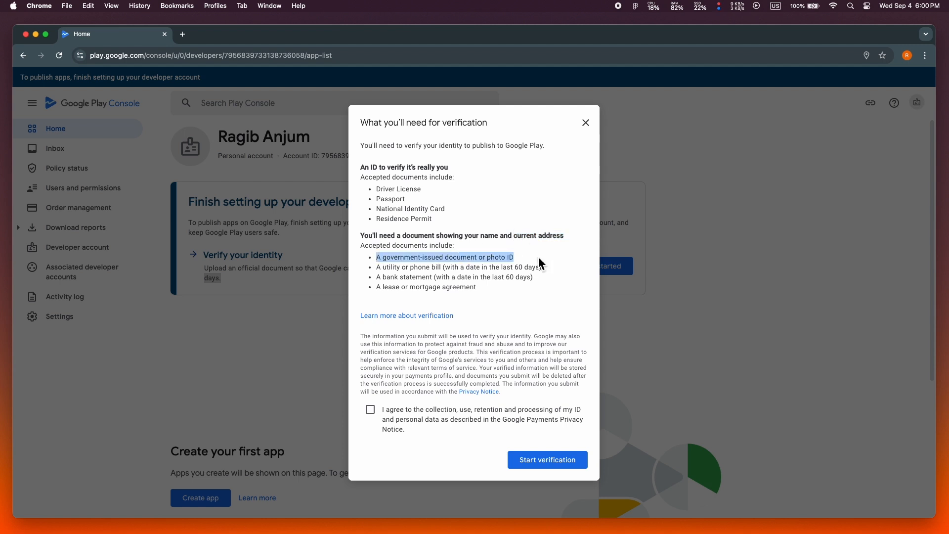
{"action": "left_click", "coordinate": [547, 462]}
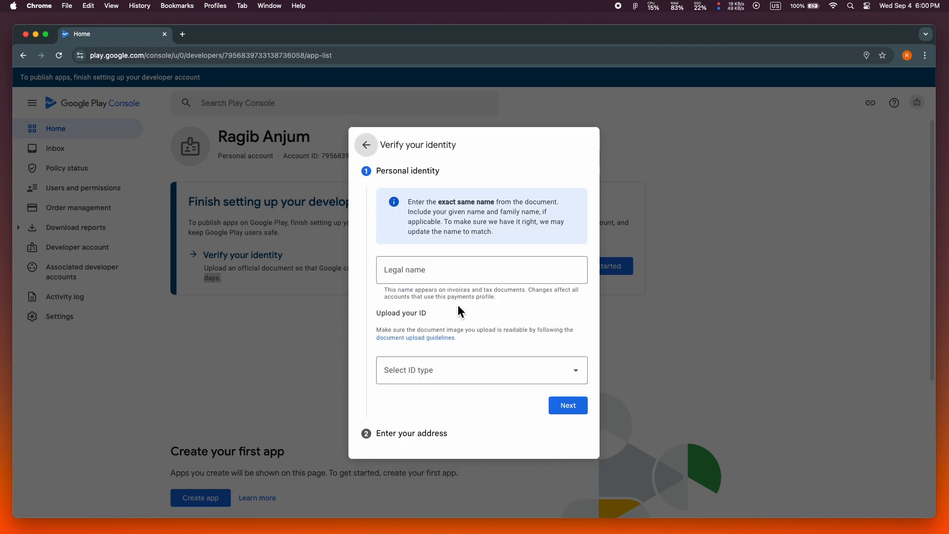
Enter the account owner's legal name and choose National Identity Card as the ID type
{"action": "left_click", "coordinate": [451, 269]}
{"action": "type", "text": "Ragib A"}
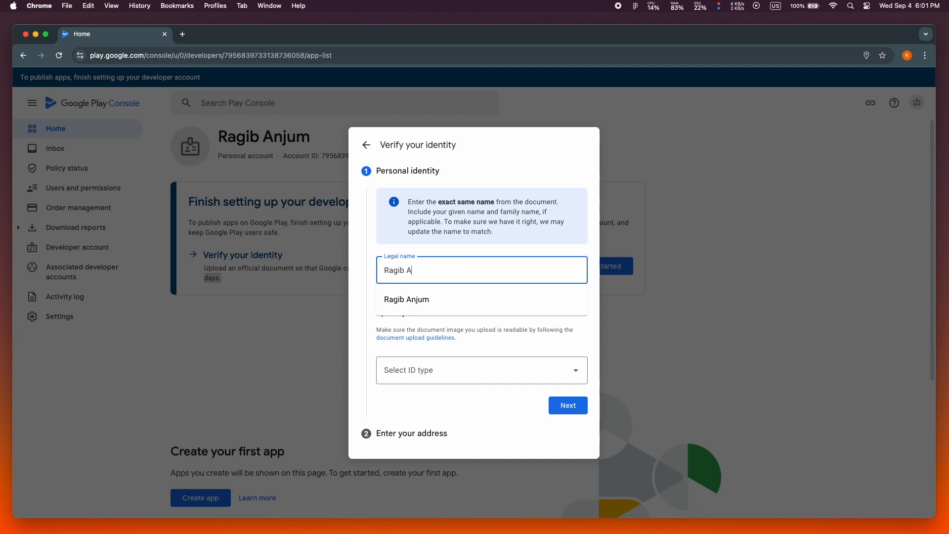
{"action": "type", "text": "njum"}
{"action": "left_click", "coordinate": [451, 375]}
{"action": "left_click", "coordinate": [440, 319]}
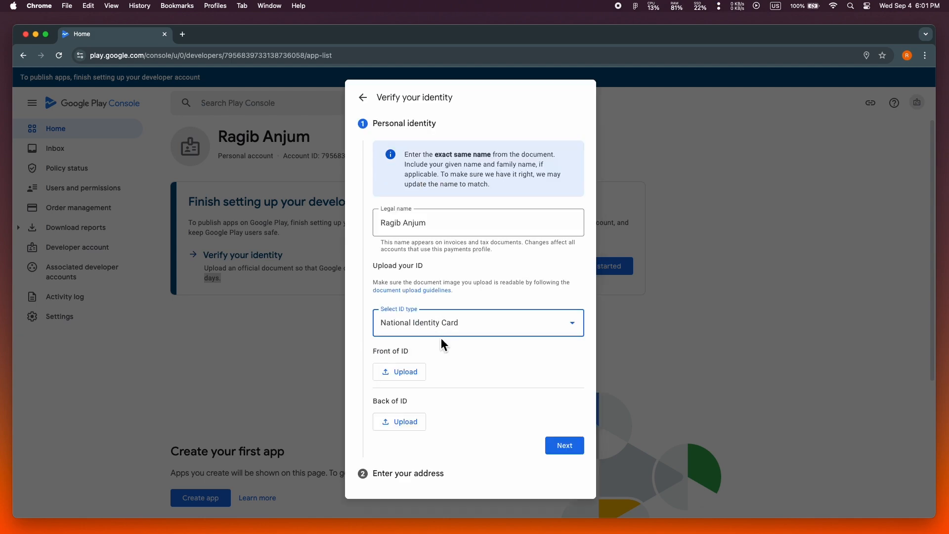
Upload "Screenshot 2024-09-04 at 6.01.55 PM.png" and "Screenshot 2024-09-04 at 6.02.05 PM.png" as the ID images and proceed to the address section
{"action": "left_click", "coordinate": [403, 371]}
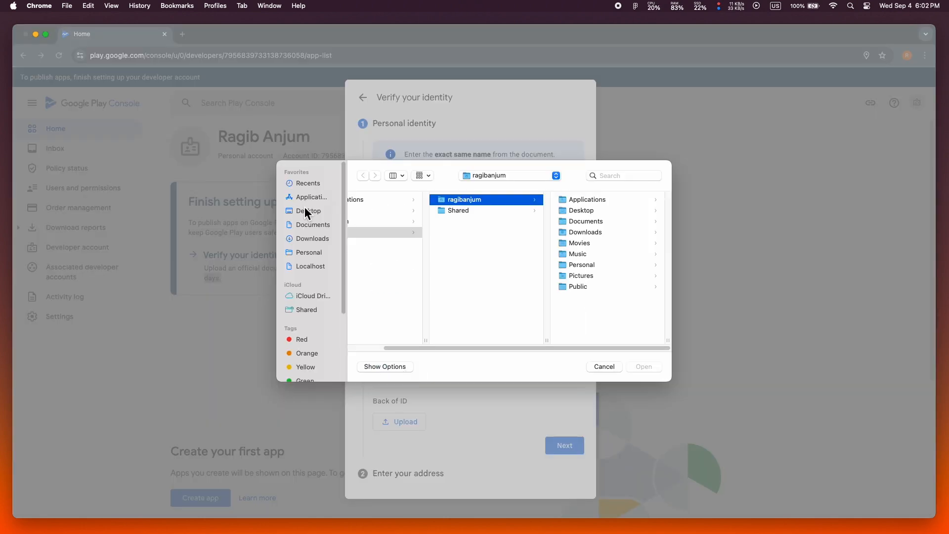
{"action": "left_click", "coordinate": [304, 210]}
{"action": "left_click", "coordinate": [393, 234]}
{"action": "left_click", "coordinate": [644, 366]}
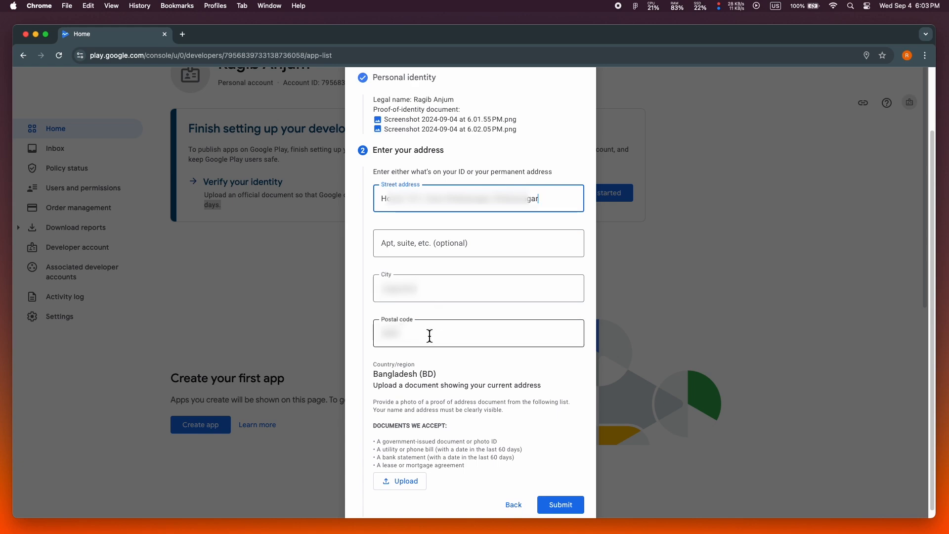
Complete the address details, attach NID.pdf from Downloads as the proof of address, and submit the identity verification
{"action": "scroll", "coordinate": [462, 401], "scroll_direction": "down", "scroll_amount": 1}
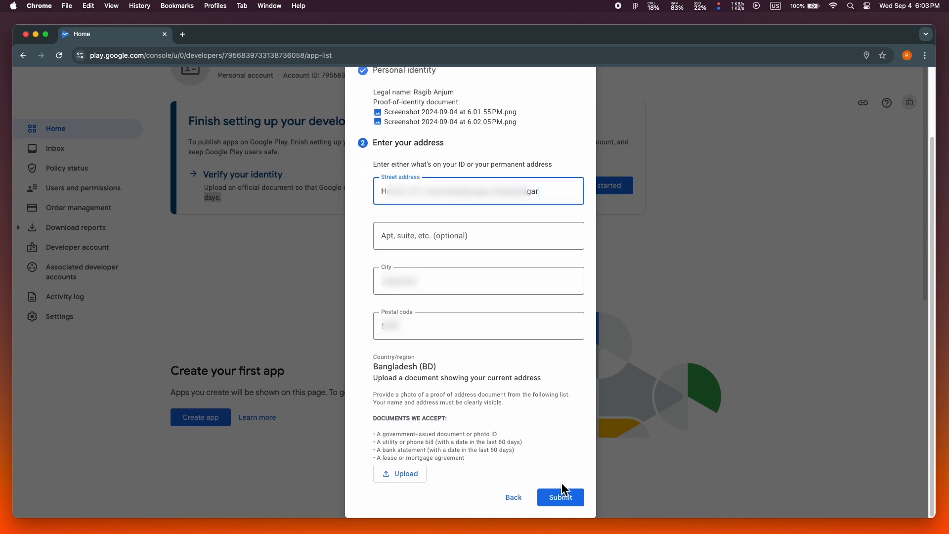
{"action": "left_click", "coordinate": [408, 473]}
{"action": "left_click", "coordinate": [312, 239]}
{"action": "left_click", "coordinate": [385, 222]}
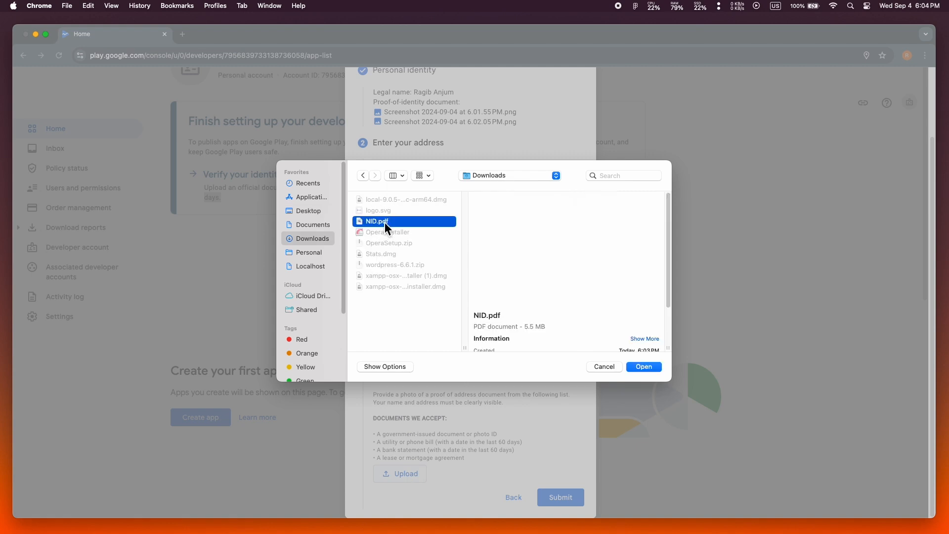
{"action": "left_click", "coordinate": [649, 368]}
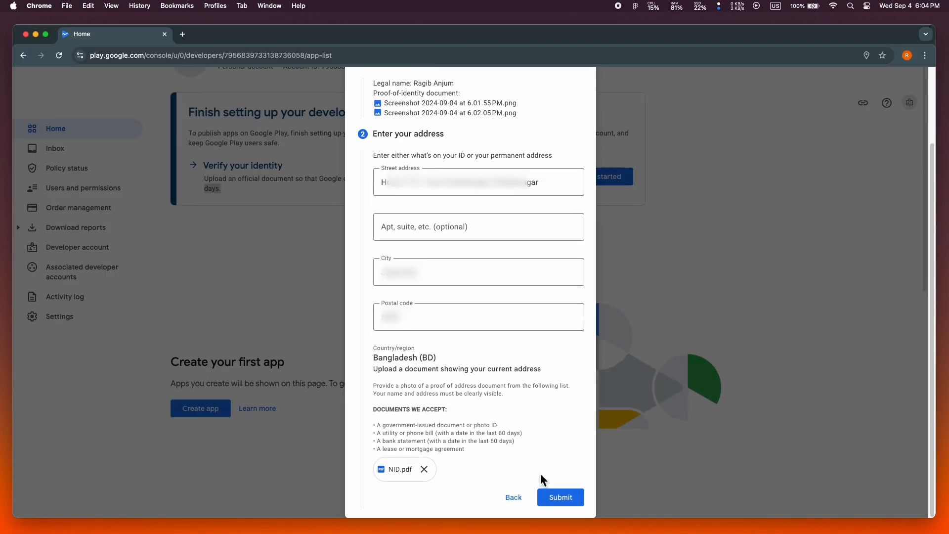
{"action": "left_click", "coordinate": [571, 503]}
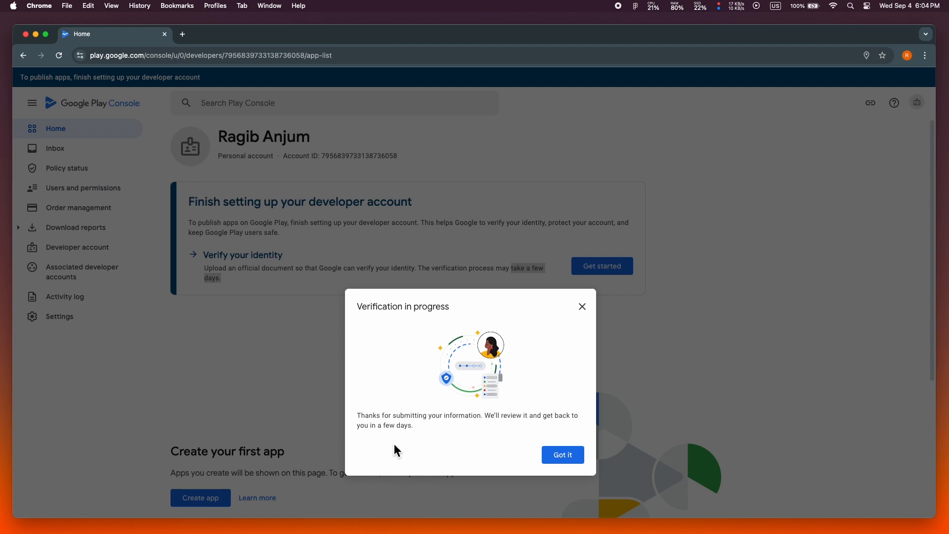
Dismiss the identity verification notice and look at the section for creating a first app on the home page
{"action": "left_click_drag", "start_coordinate": [424, 425], "coordinate": [384, 426]}
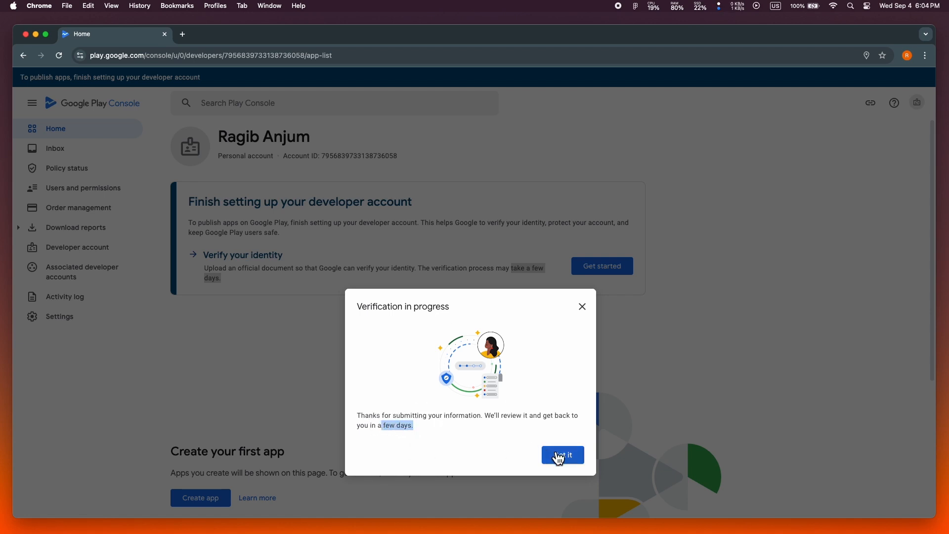
{"action": "left_click", "coordinate": [574, 467]}
{"action": "scroll", "coordinate": [593, 376], "scroll_direction": "down", "scroll_amount": 5}
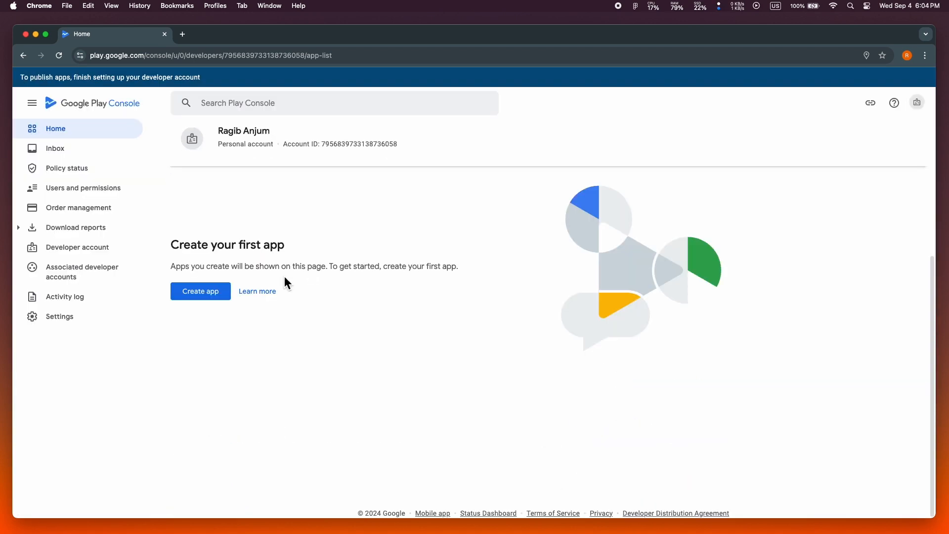
{"action": "left_click_drag", "start_coordinate": [172, 246], "coordinate": [303, 241]}
{"action": "left_click", "coordinate": [334, 250]}
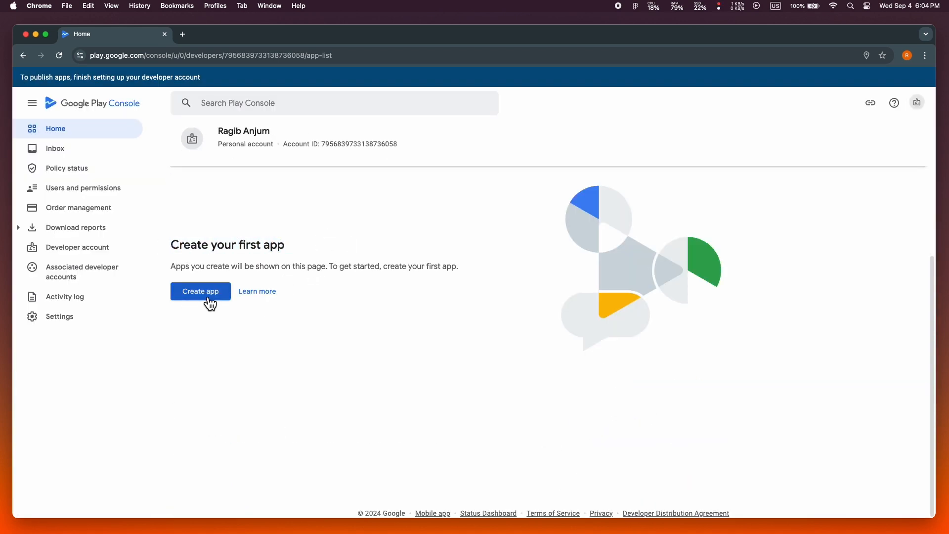